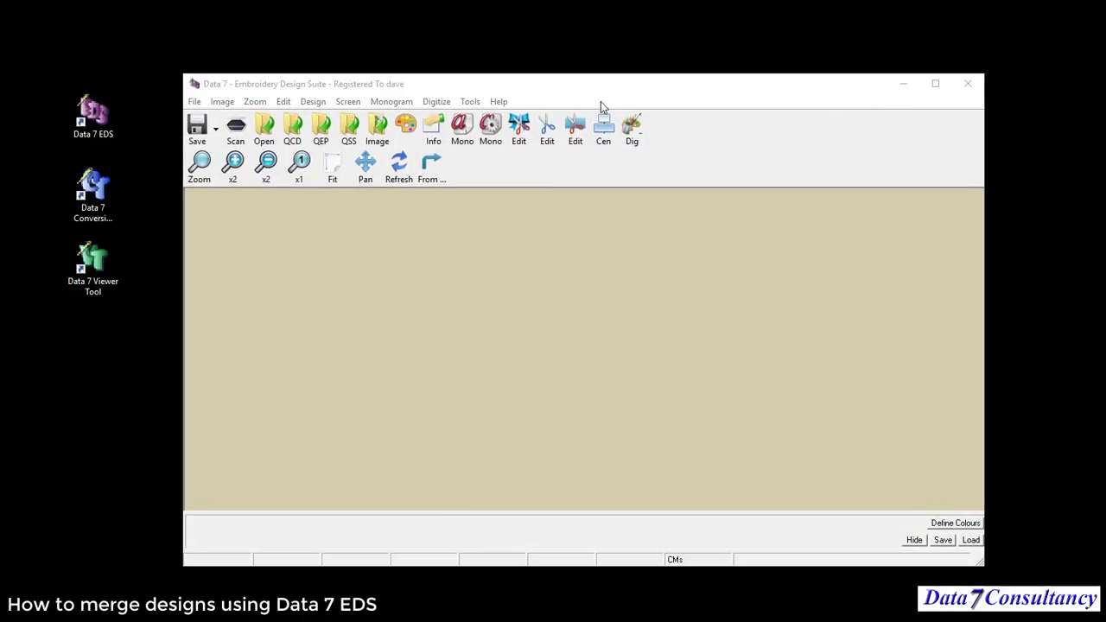
Open abc.QEP from the design gallery at actual size, declining fit-to-window
{"action": "left_click", "coordinate": [266, 128]}
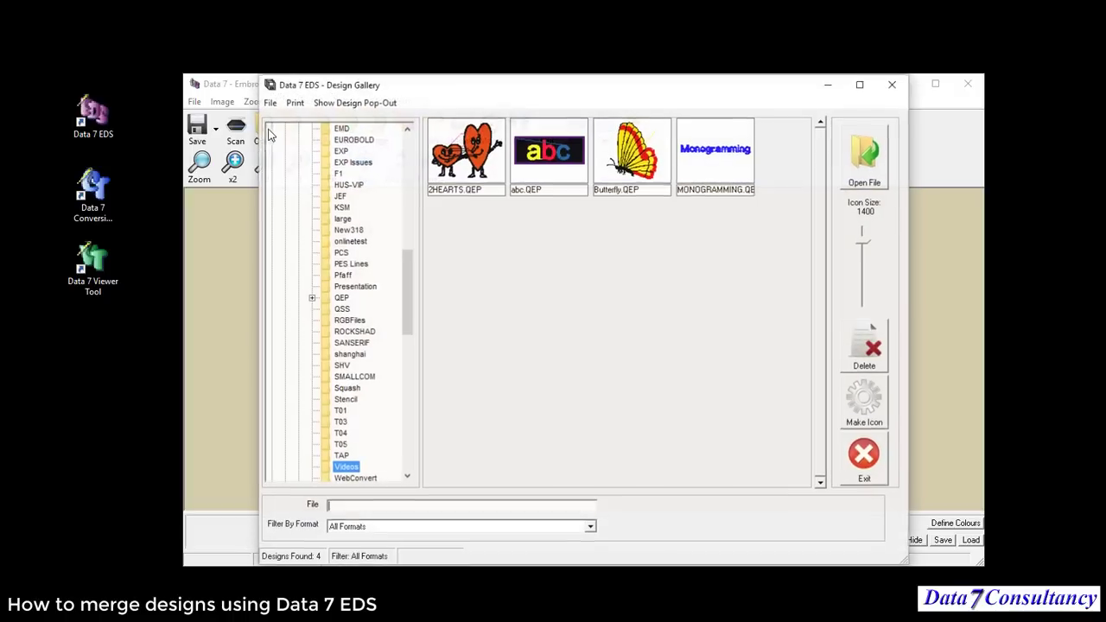
{"action": "left_click", "coordinate": [549, 172]}
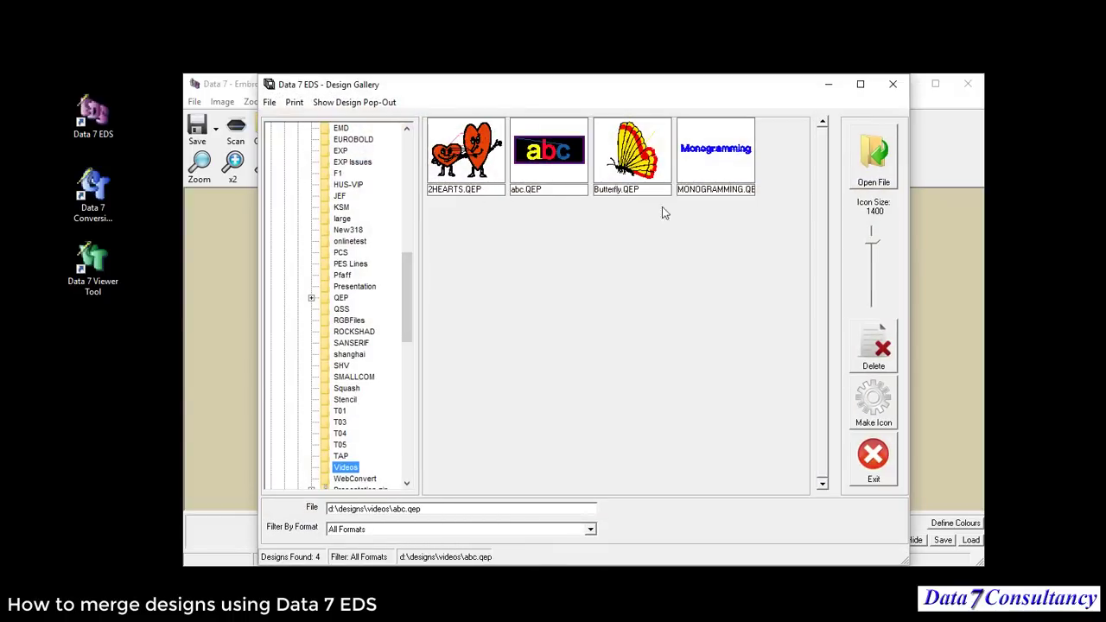
{"action": "left_click", "coordinate": [883, 173]}
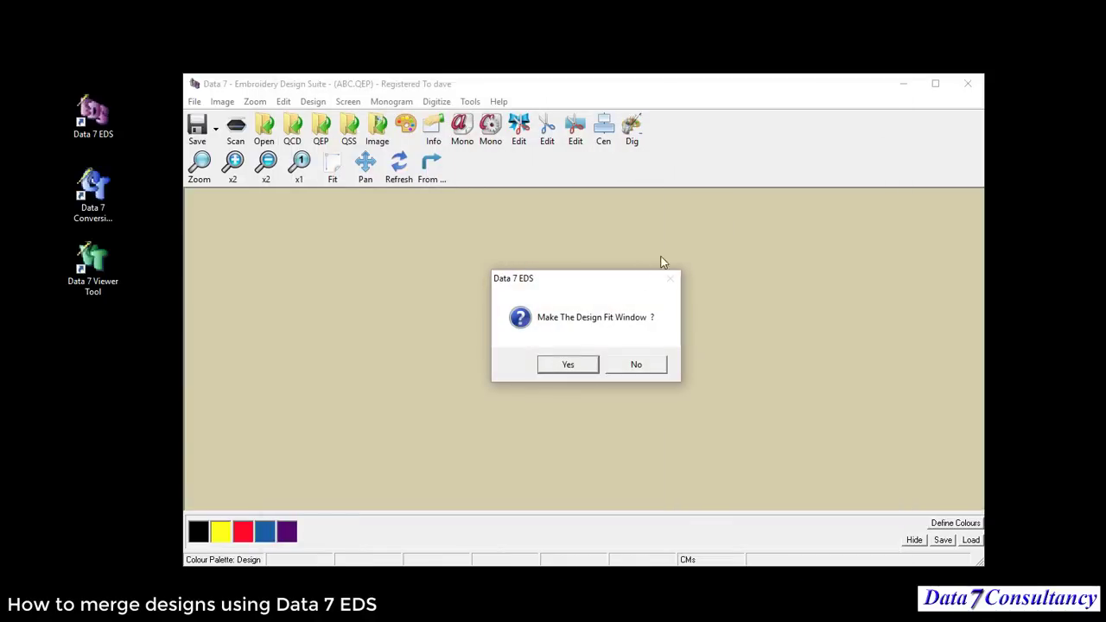
{"action": "left_click", "coordinate": [636, 365]}
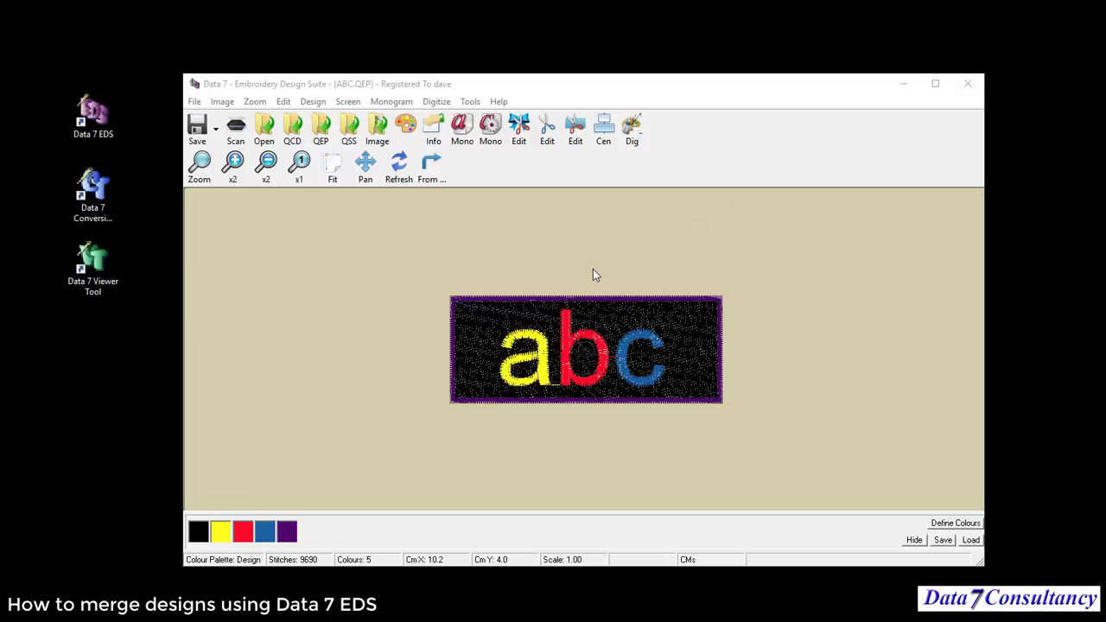
Merge MONOGRAMMING.QEP at the end of the abc design via Edit > Merge A Design > At End
{"action": "left_click", "coordinate": [284, 102]}
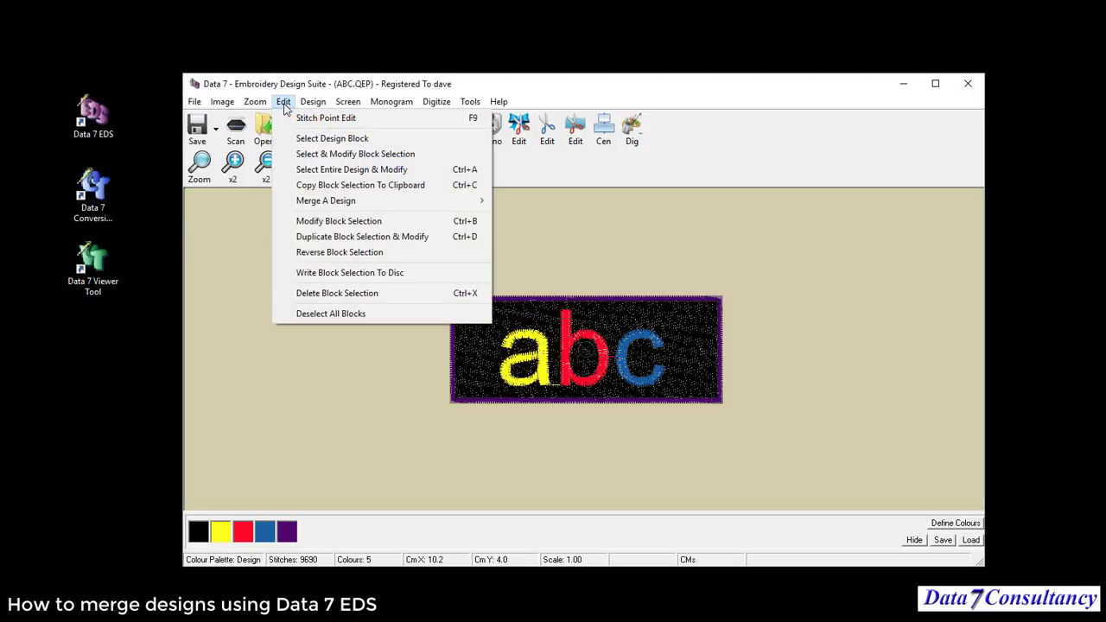
{"action": "mouse_move", "coordinate": [323, 204]}
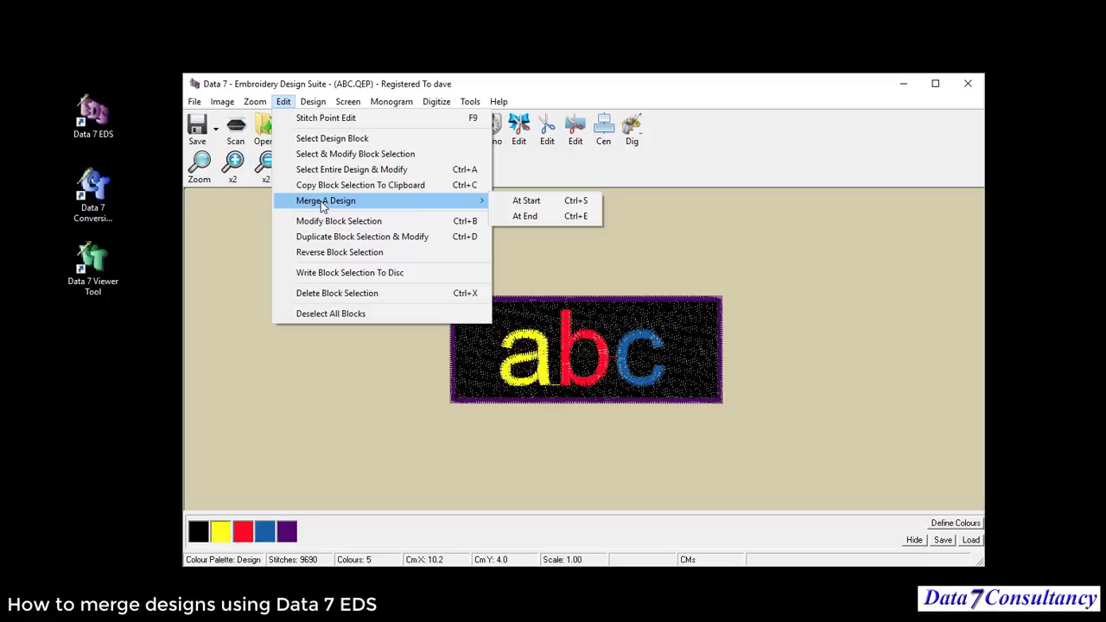
{"action": "left_click", "coordinate": [547, 218]}
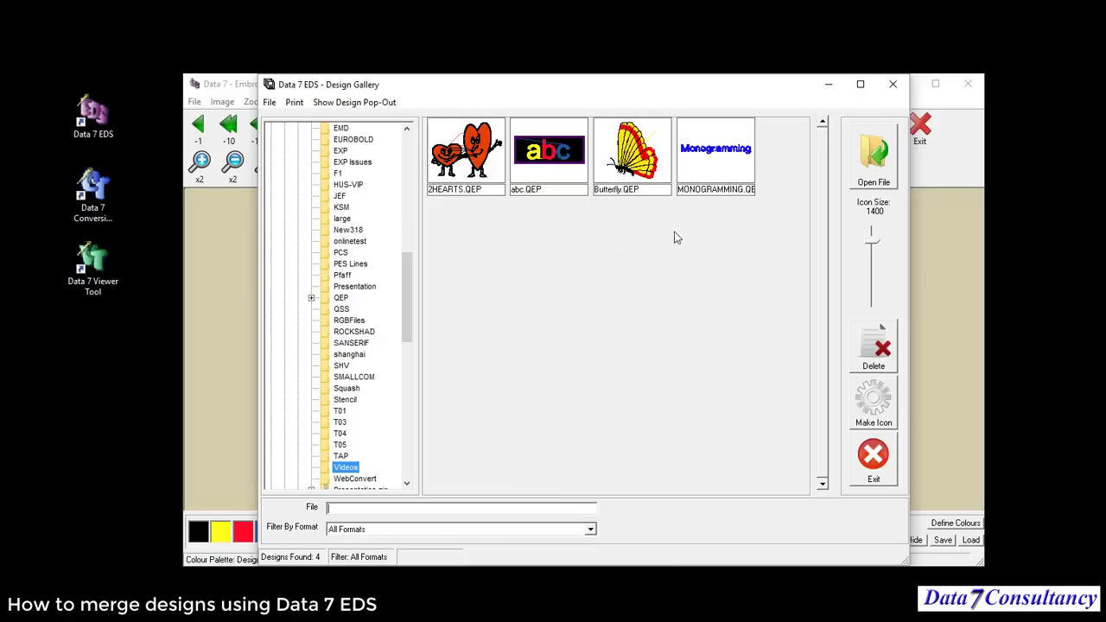
{"action": "left_click", "coordinate": [717, 160]}
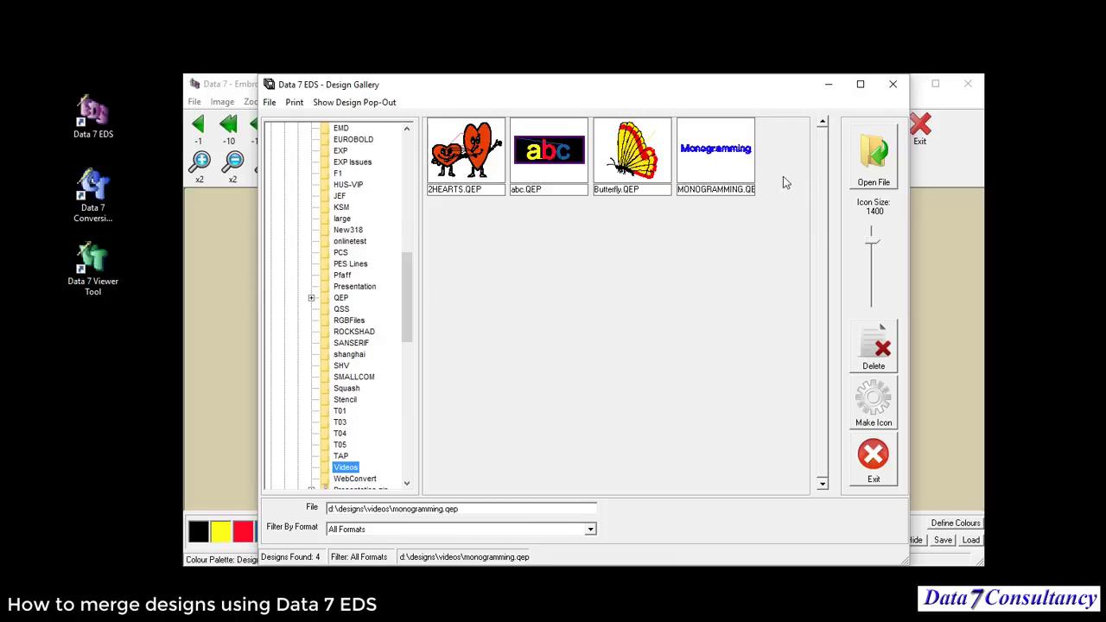
{"action": "left_click", "coordinate": [877, 168]}
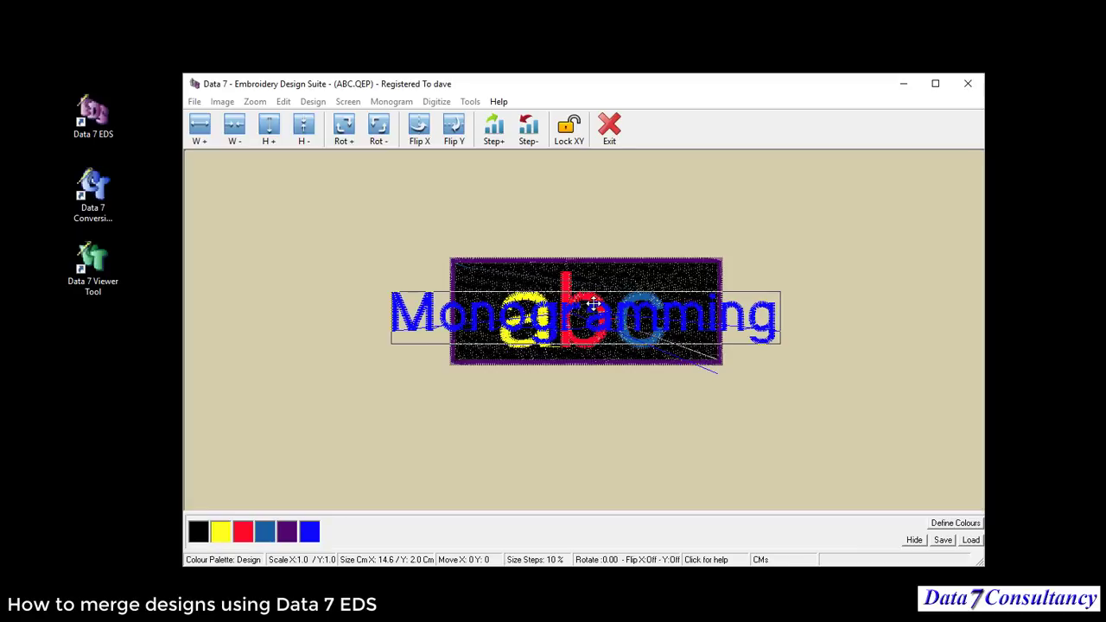
Drag the merged Monogramming text down below the abc patch
{"action": "left_click_drag", "start_coordinate": [593, 302], "coordinate": [595, 398]}
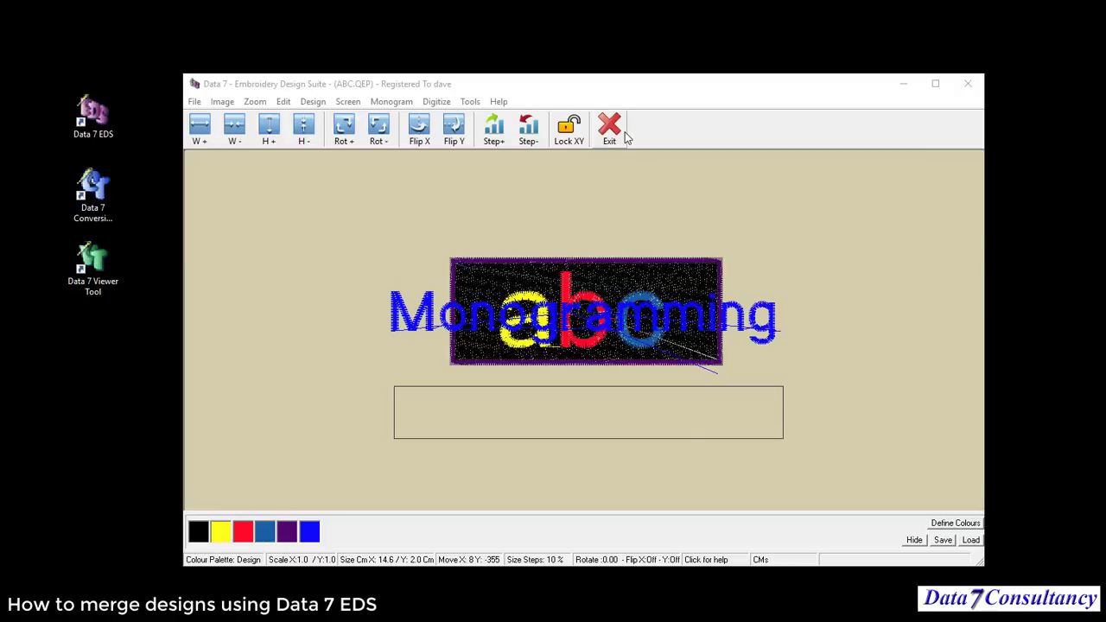
Use Modify Block Selection to move the Monogramming block up above the abc patch
{"action": "left_click", "coordinate": [612, 137]}
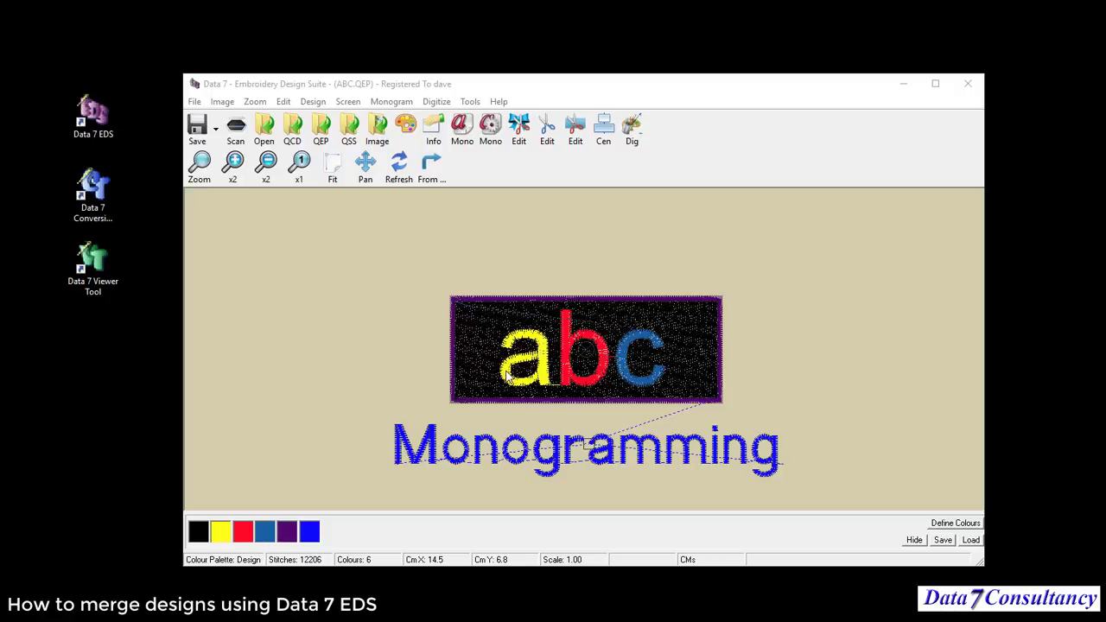
{"action": "right_click", "coordinate": [454, 349]}
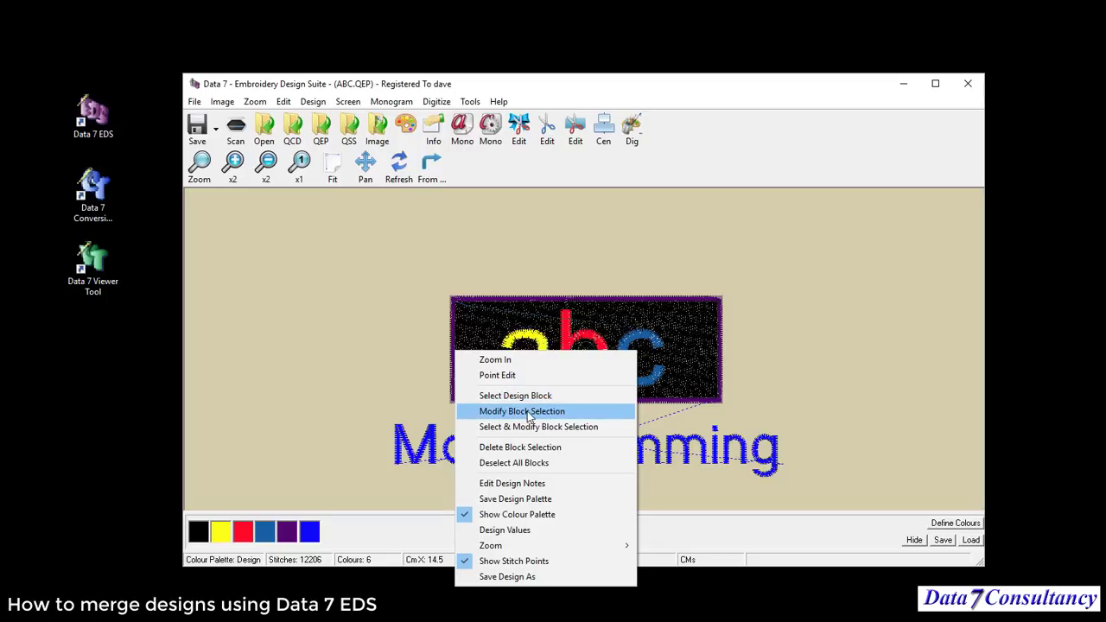
{"action": "left_click", "coordinate": [522, 412]}
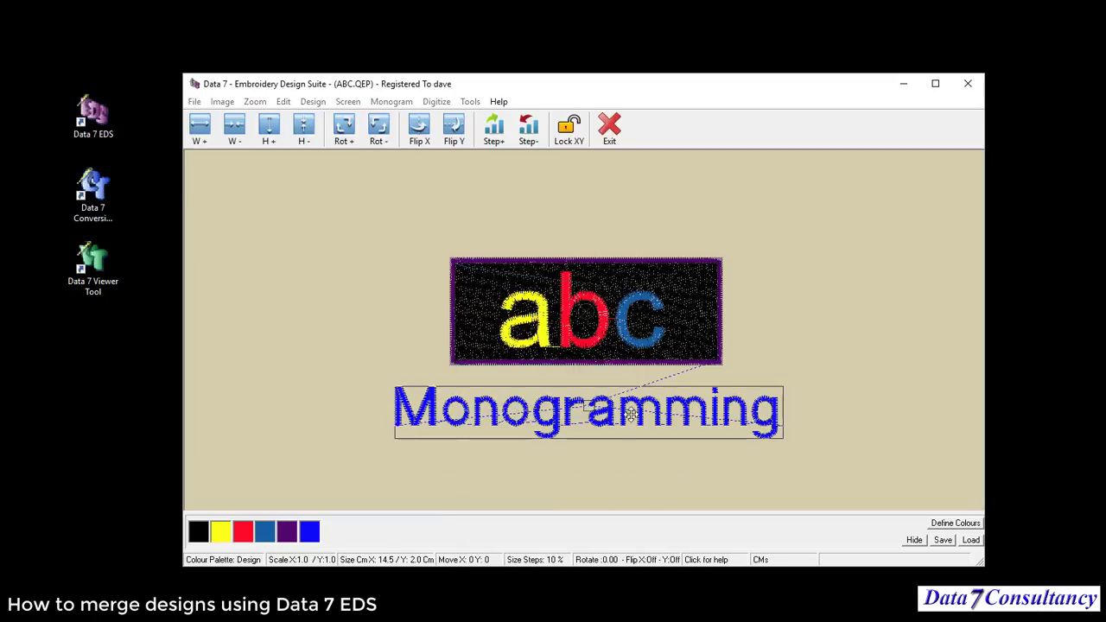
{"action": "left_click_drag", "start_coordinate": [634, 404], "coordinate": [627, 406]}
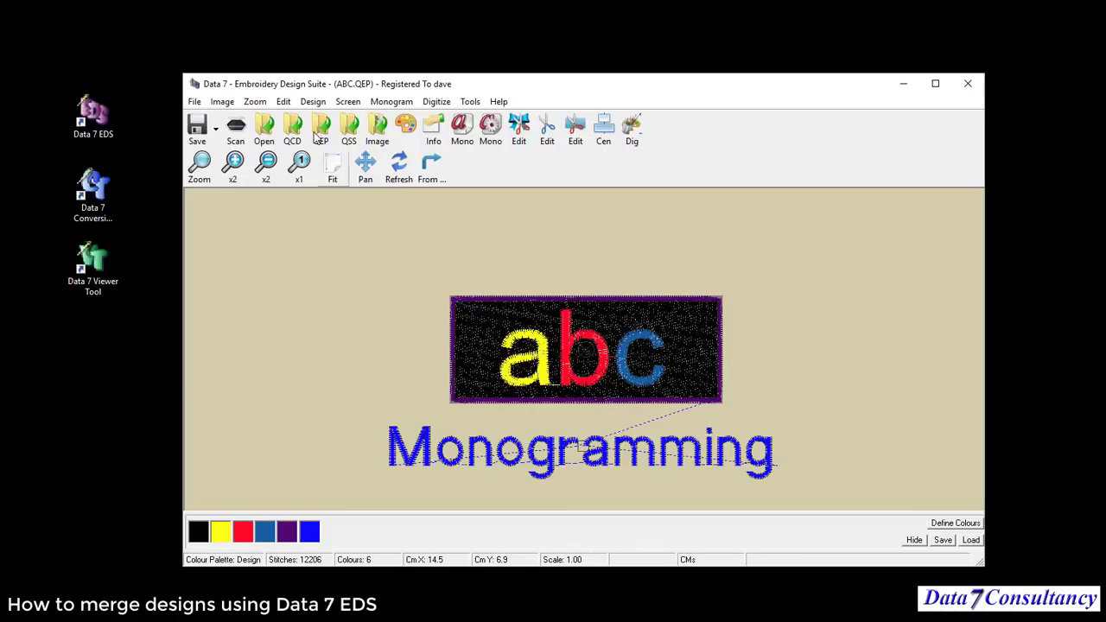
{"action": "left_click", "coordinate": [286, 102]}
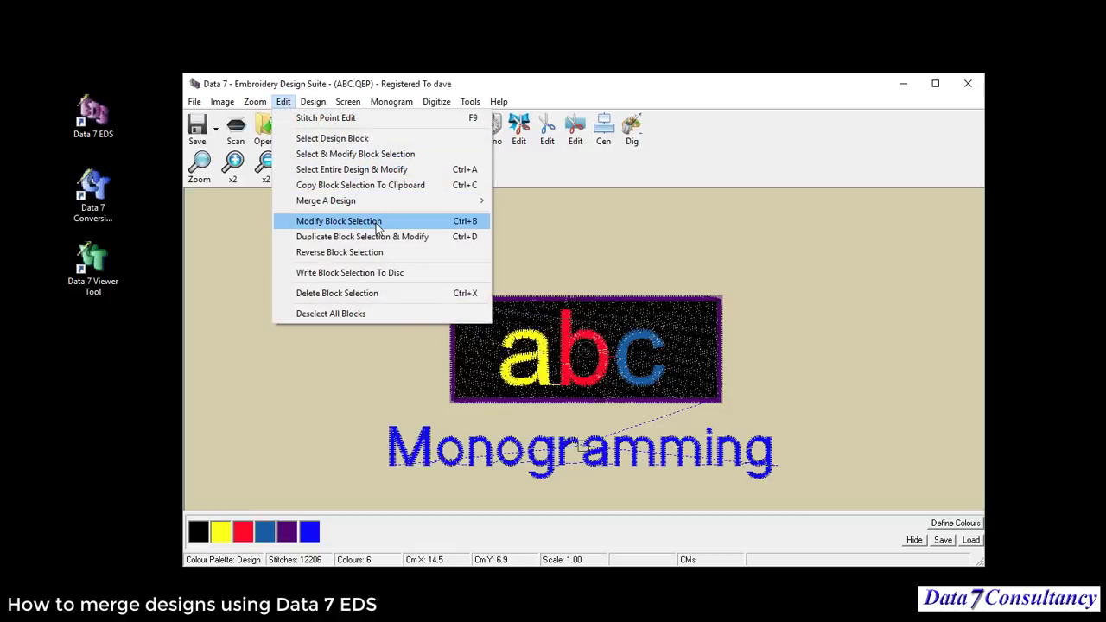
{"action": "left_click", "coordinate": [446, 222]}
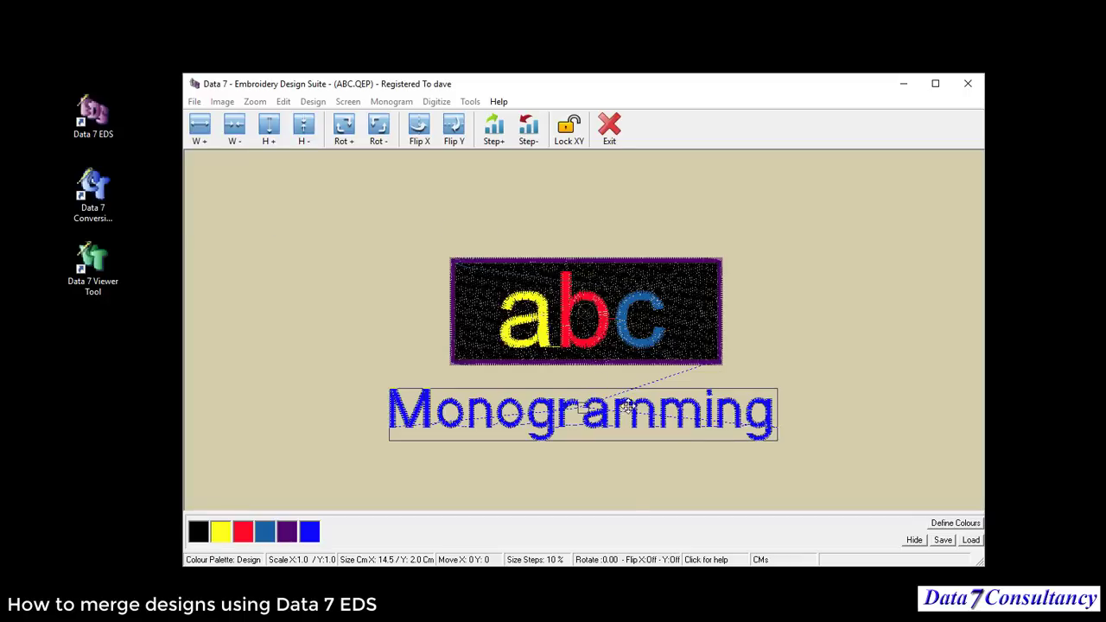
{"action": "left_click_drag", "start_coordinate": [627, 406], "coordinate": [622, 200]}
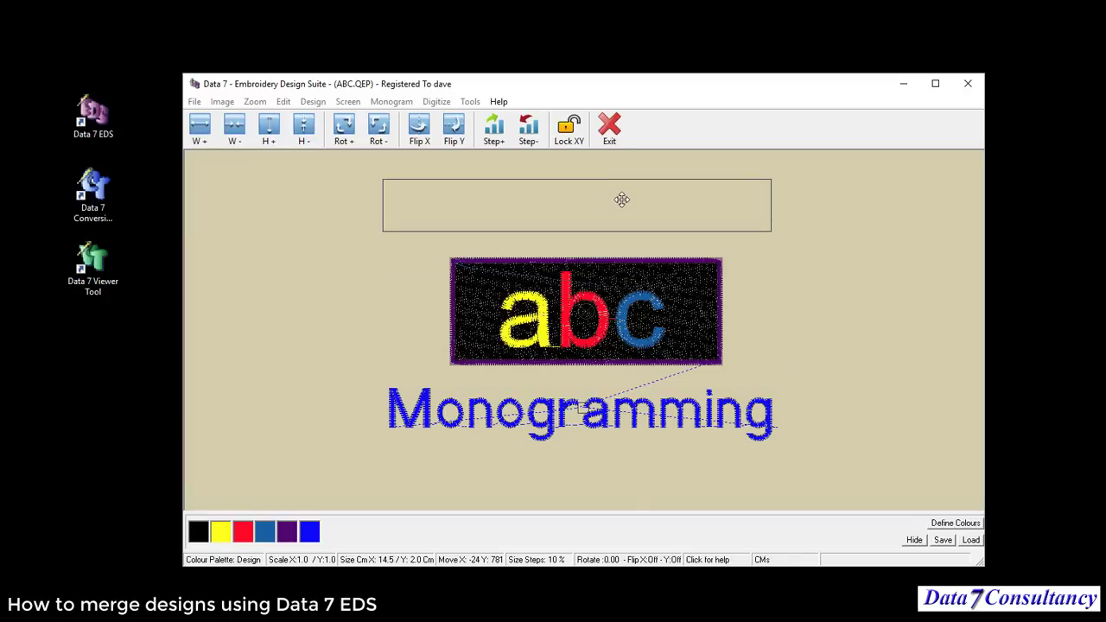
{"action": "left_click", "coordinate": [622, 200]}
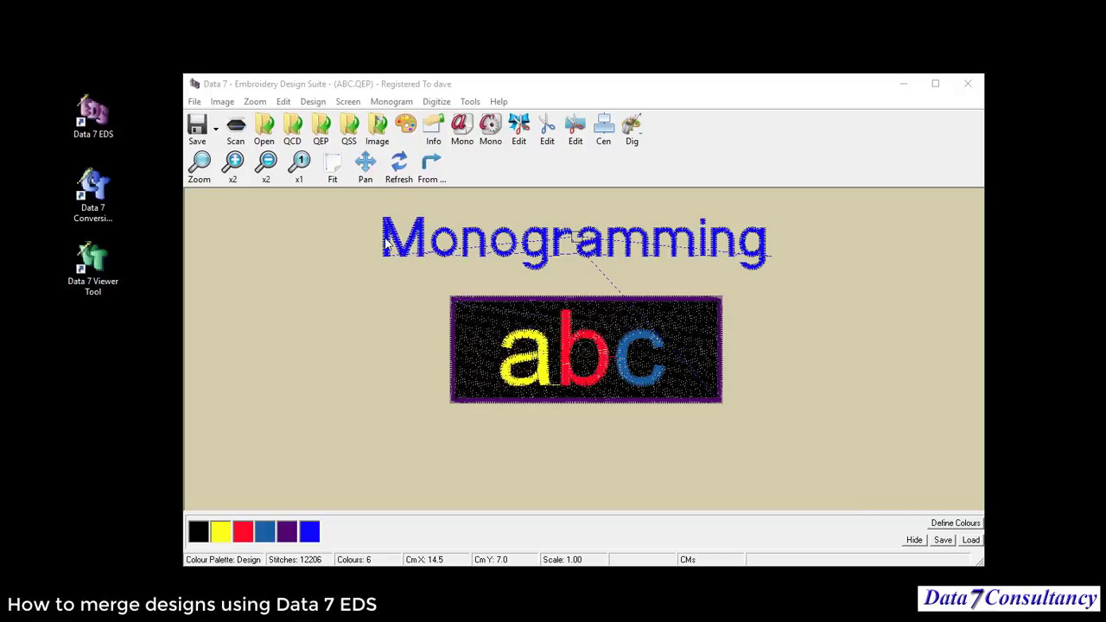
Centre the combined 12206-stitch design with the Cen toolbar button
{"action": "left_click", "coordinate": [606, 132]}
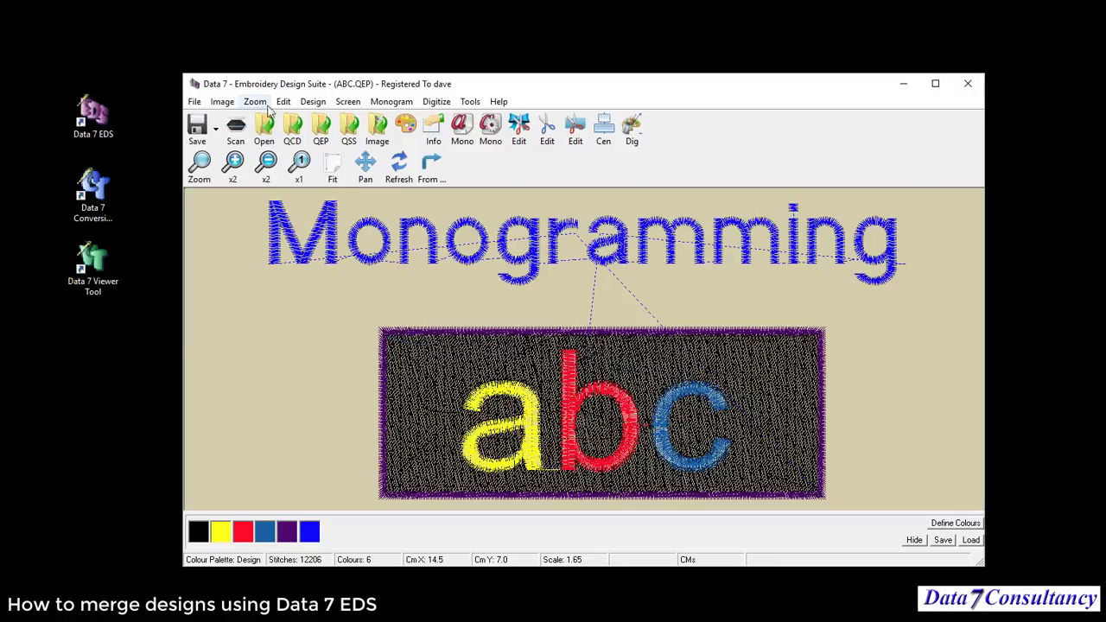
{"action": "left_click", "coordinate": [194, 102]}
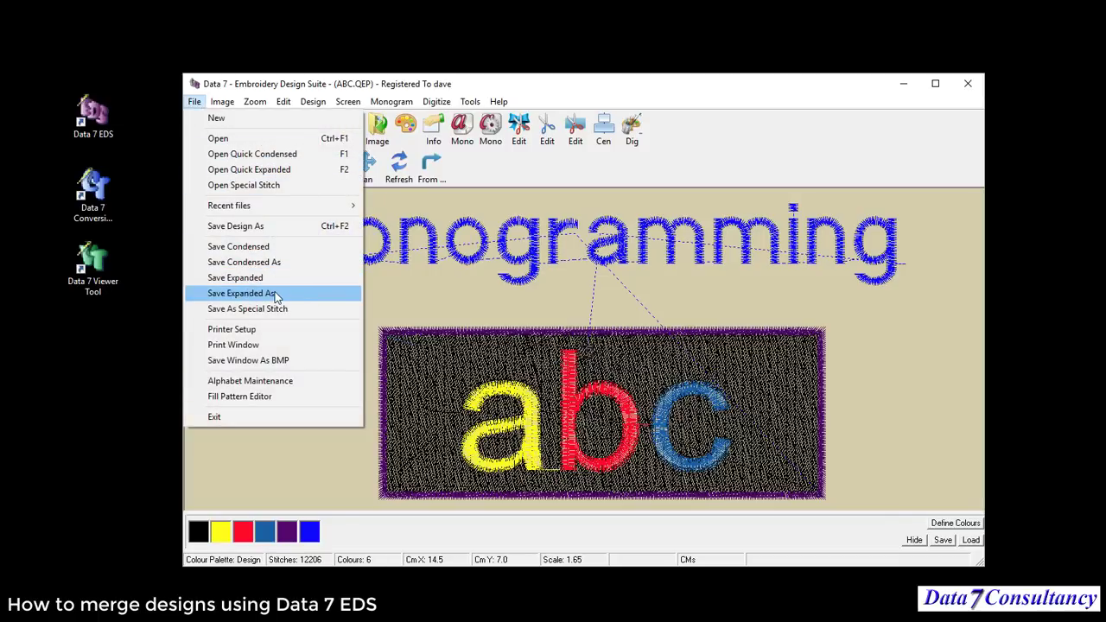
Export the merged design as 'ABC - merged design' in Quick Expanded (.QEP) format
{"action": "left_click", "coordinate": [268, 228]}
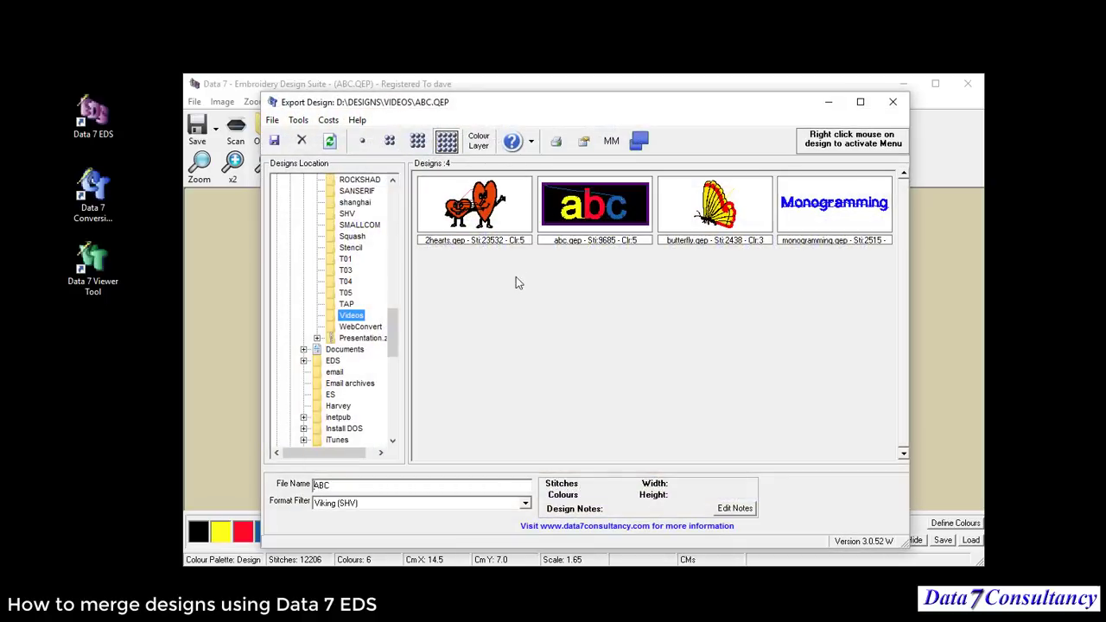
{"action": "left_click", "coordinate": [525, 509]}
{"action": "left_click_drag", "start_coordinate": [530, 568], "coordinate": [529, 531]}
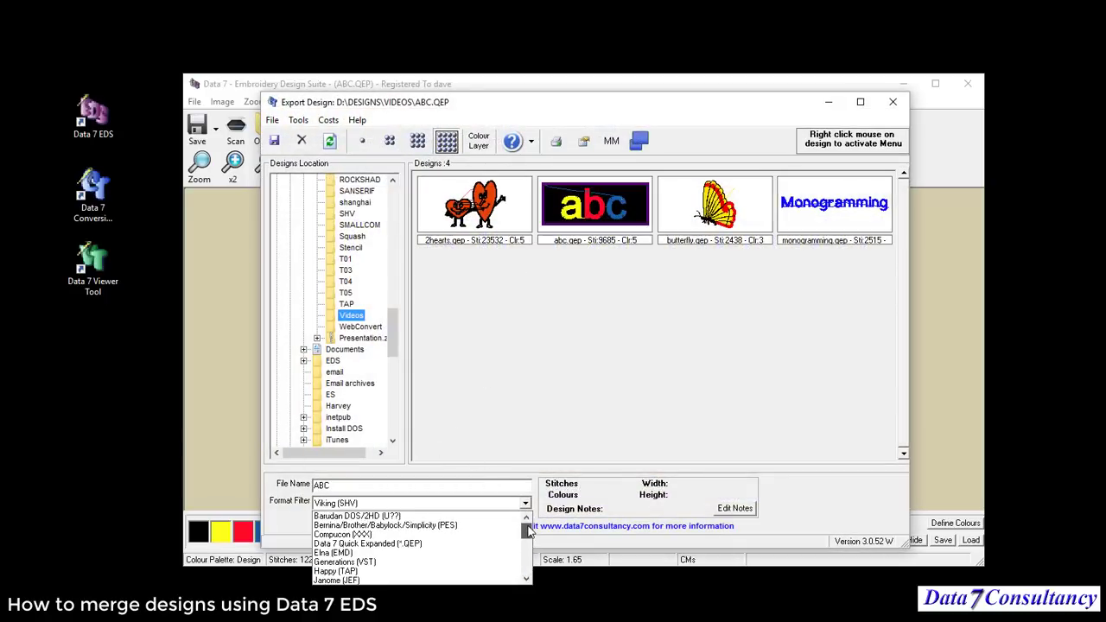
{"action": "left_click", "coordinate": [440, 545]}
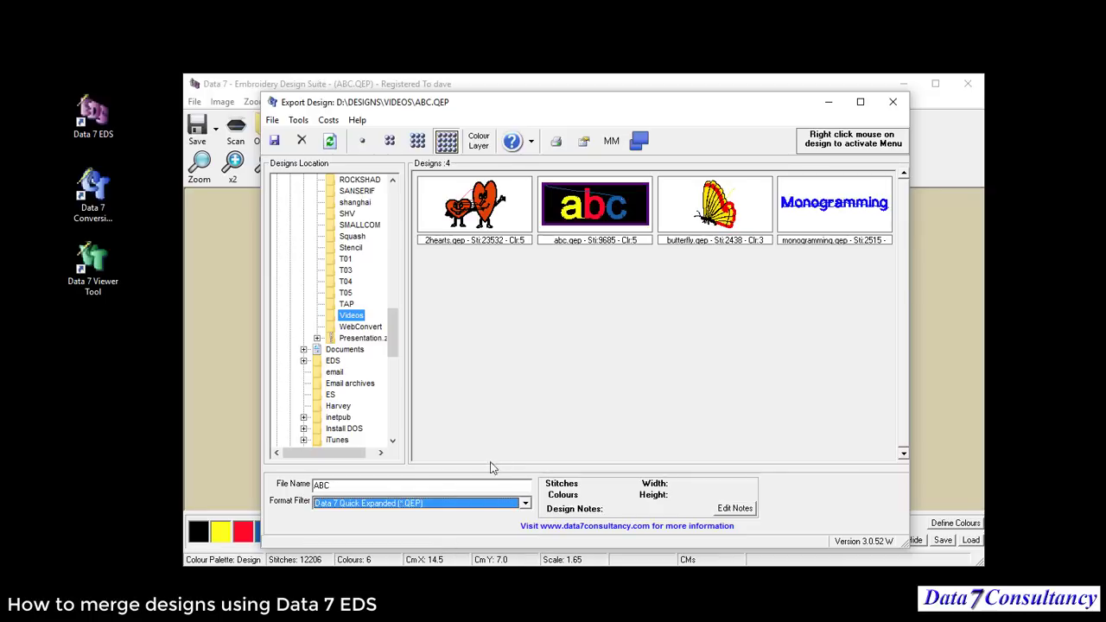
{"action": "left_click", "coordinate": [351, 490]}
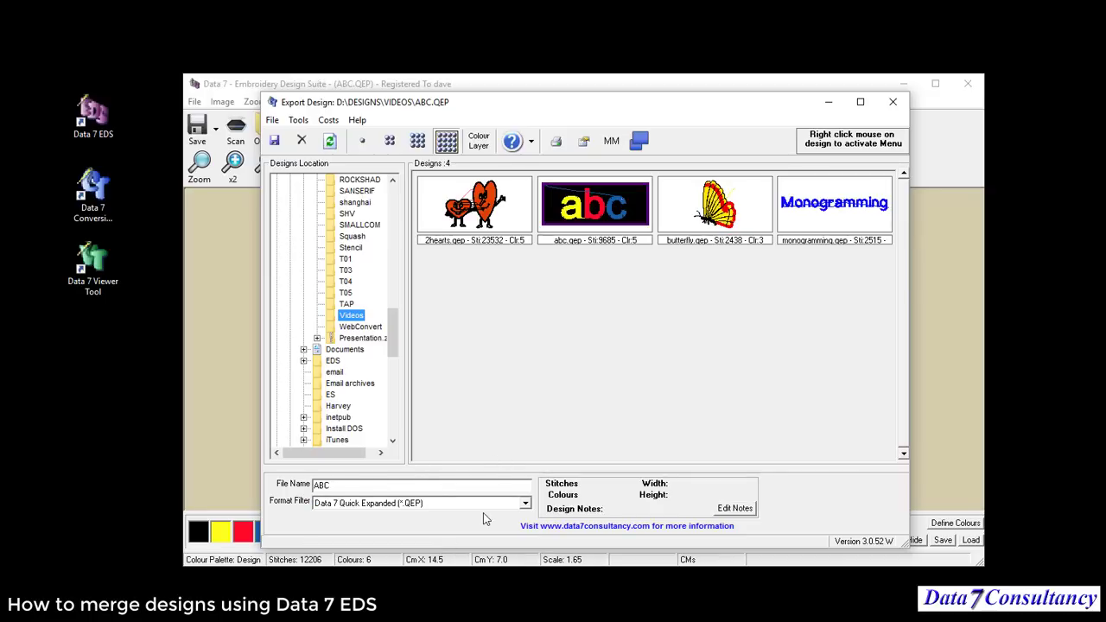
{"action": "type", "text": "- merged design"}
{"action": "left_click", "coordinate": [274, 142]}
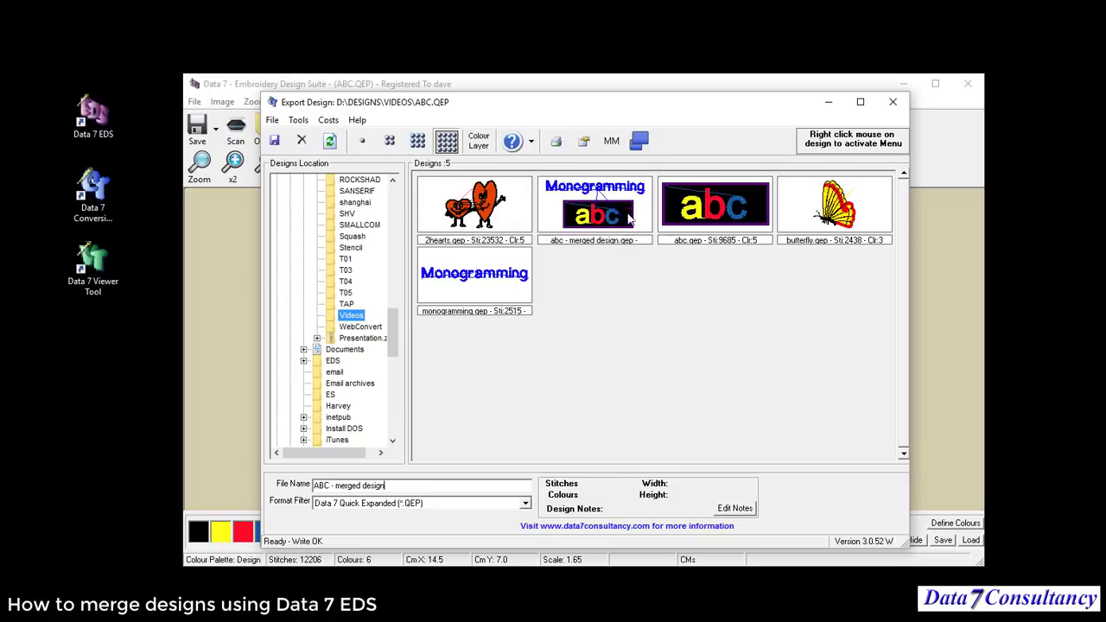
{"action": "mouse_move", "coordinate": [603, 220]}
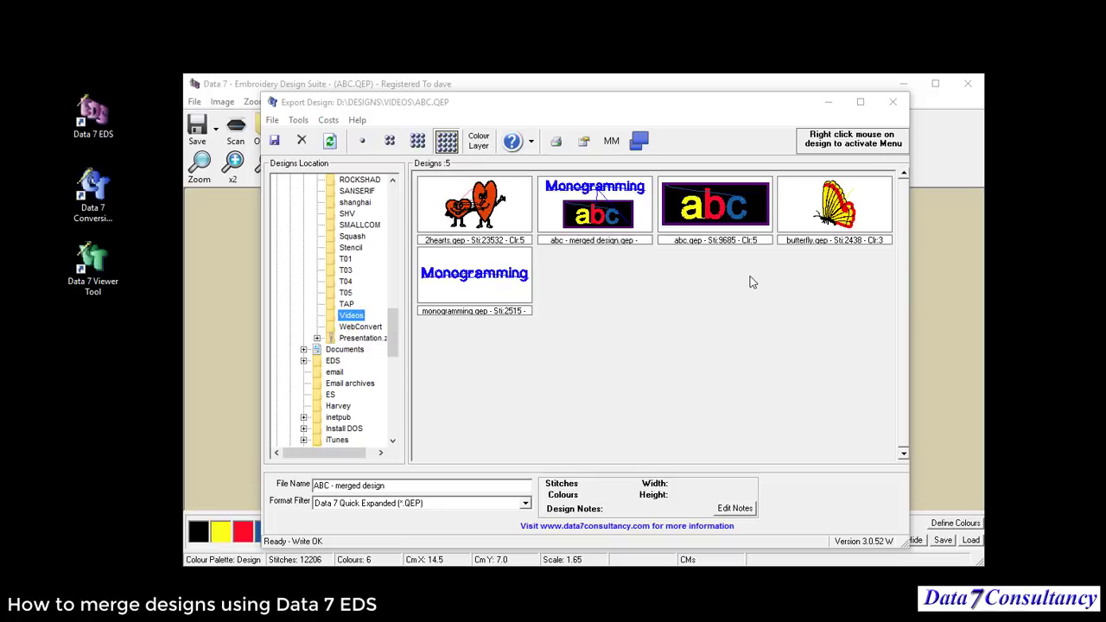
Start a new design, discarding the unsaved merged changes
{"action": "left_click", "coordinate": [891, 103]}
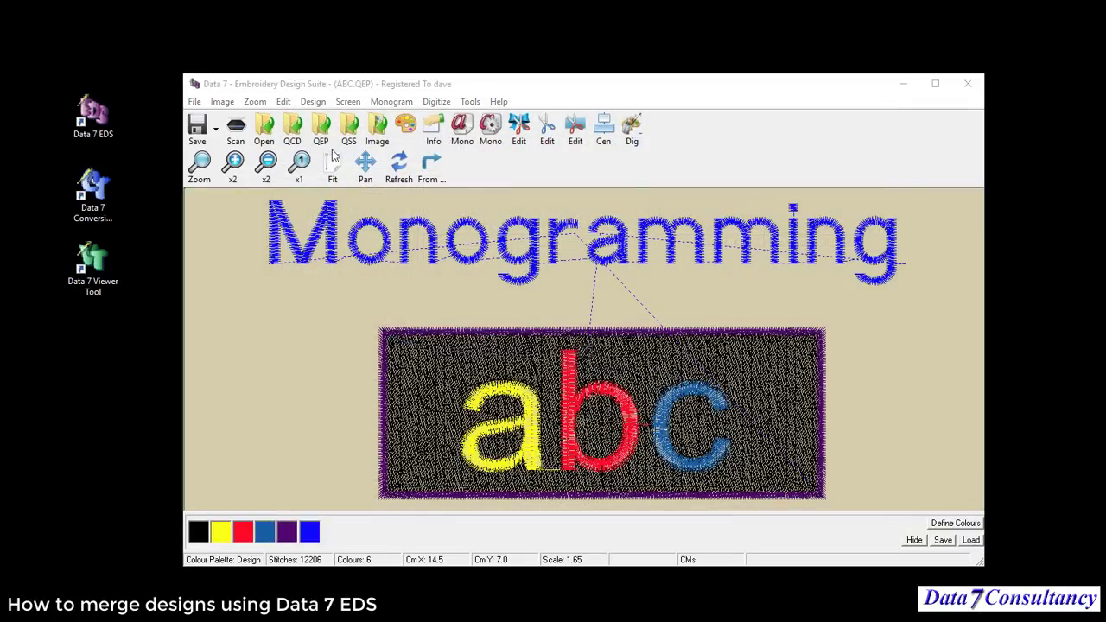
{"action": "left_click", "coordinate": [196, 102]}
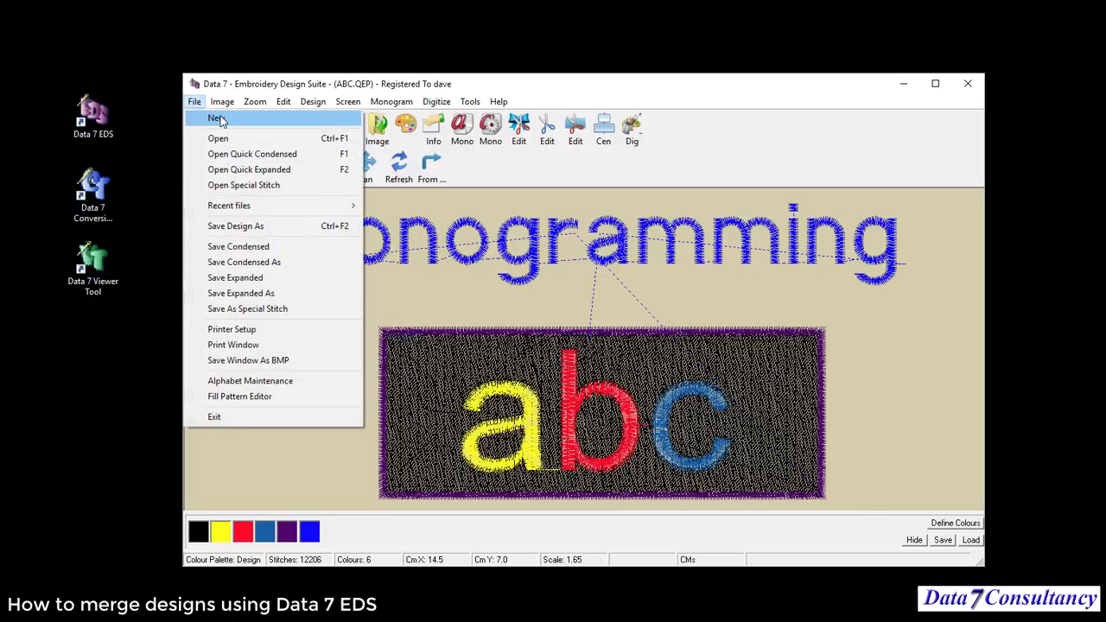
{"action": "left_click", "coordinate": [221, 120]}
{"action": "left_click", "coordinate": [595, 364]}
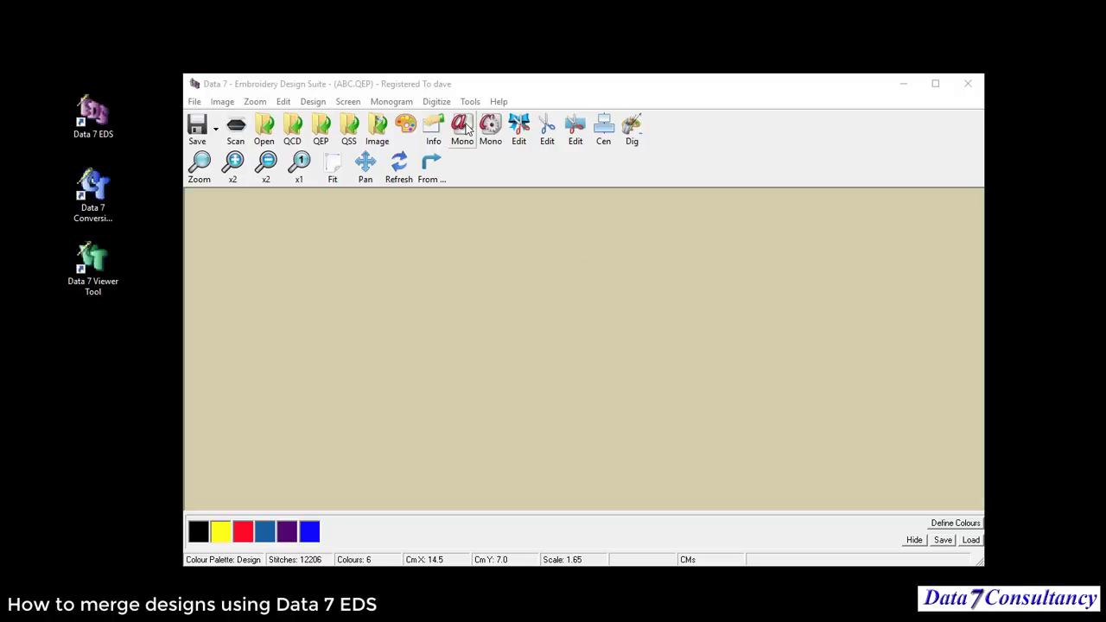
Create 'Monogramming' lettering in the Block alphabet with the Mono tool
{"action": "left_click", "coordinate": [462, 126]}
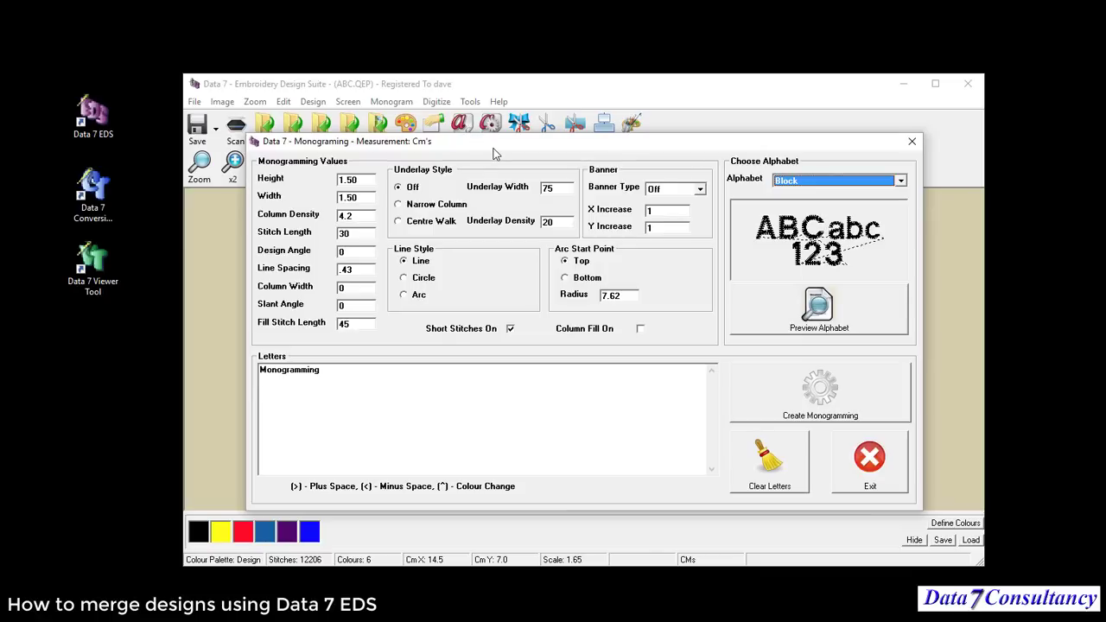
{"action": "left_click", "coordinate": [845, 185]}
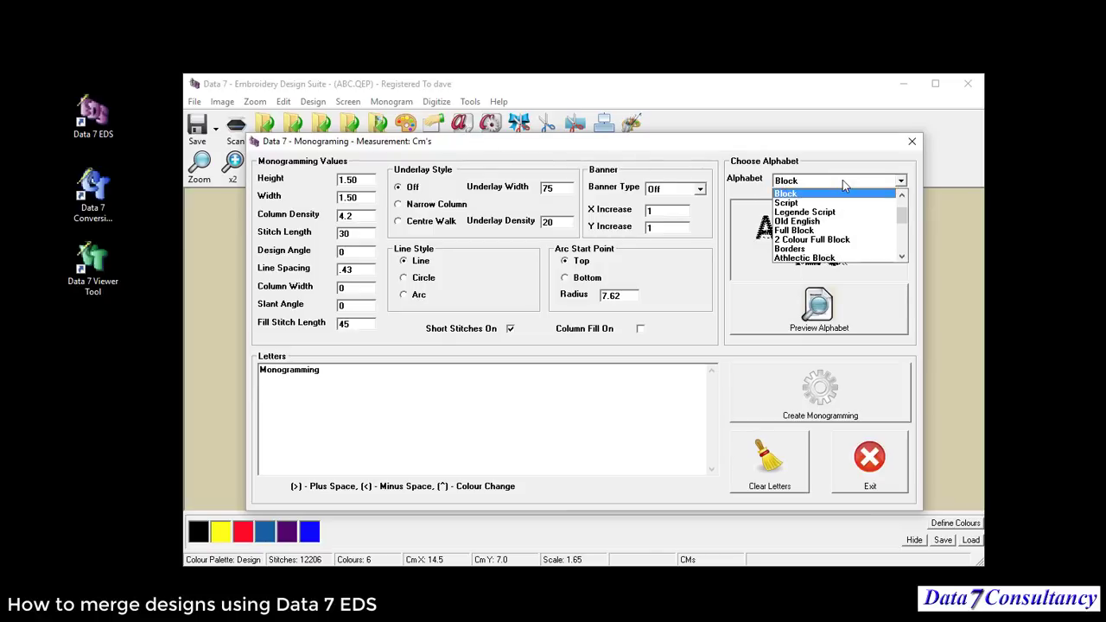
{"action": "left_click", "coordinate": [842, 179]}
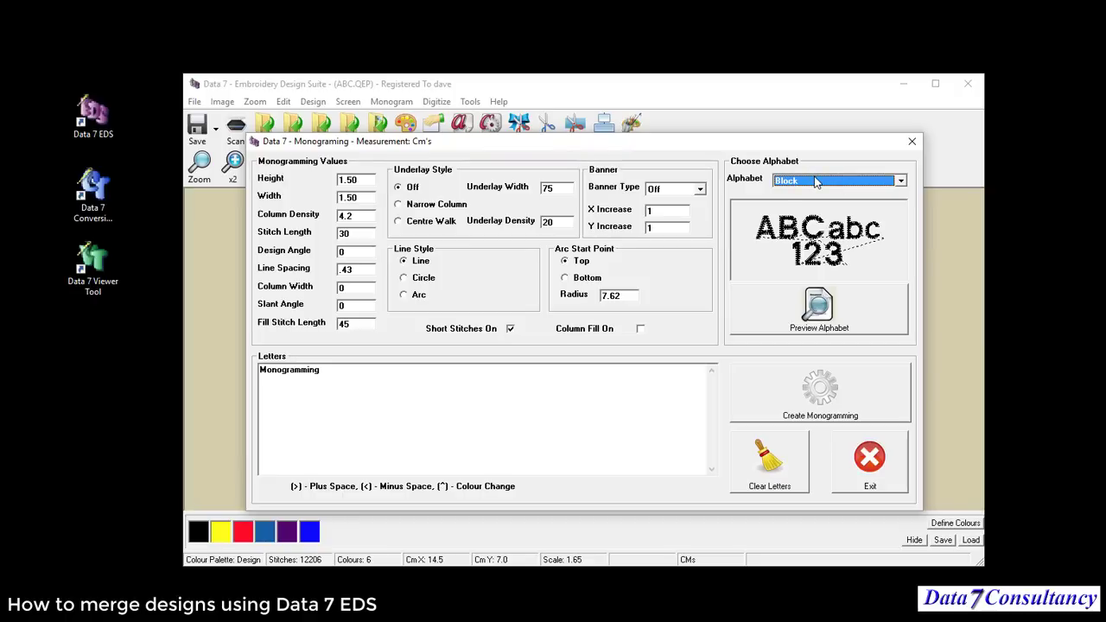
{"action": "left_click", "coordinate": [301, 370]}
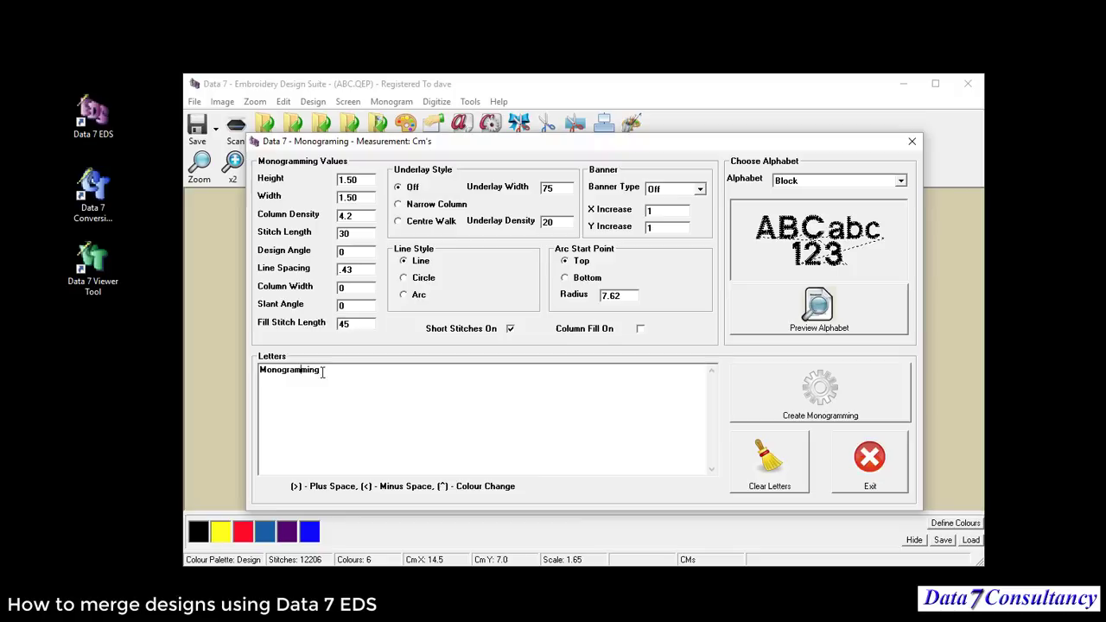
{"action": "double_click", "coordinate": [274, 371]}
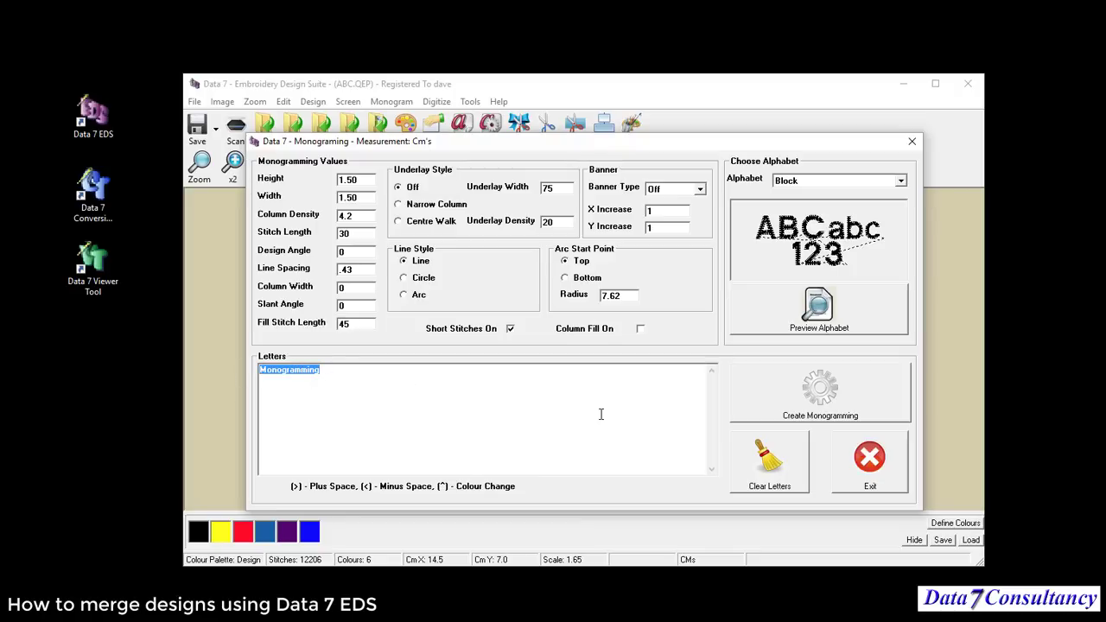
{"action": "left_click", "coordinate": [821, 401]}
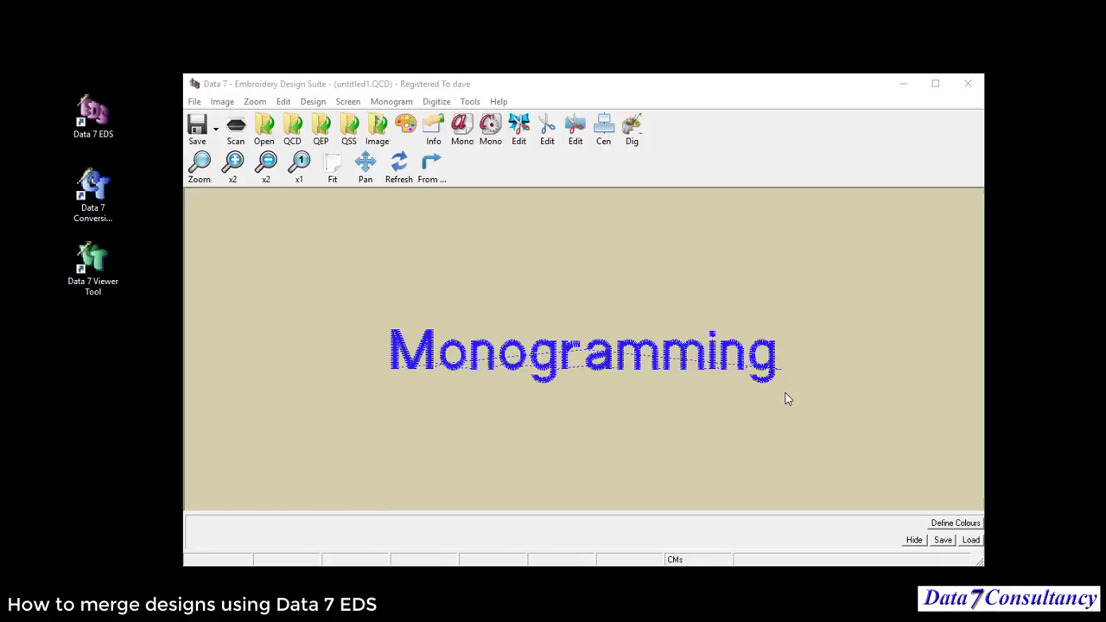
Set the Monogramming line style to Arc and raise the arc radius to 6.30 inches
{"action": "left_click", "coordinate": [462, 128]}
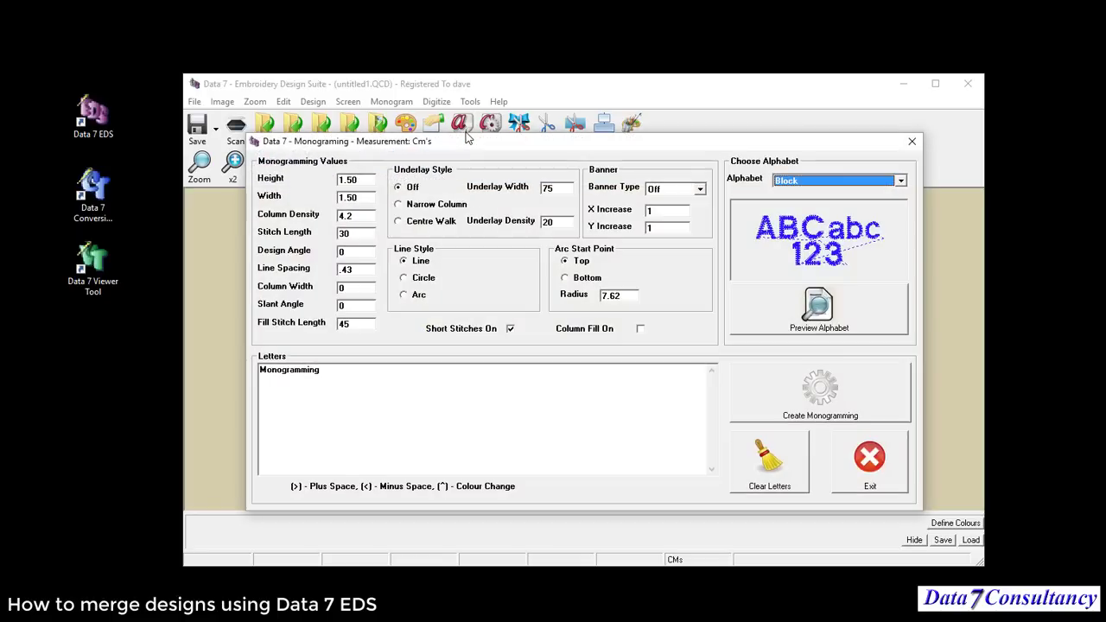
{"action": "left_click", "coordinate": [413, 297]}
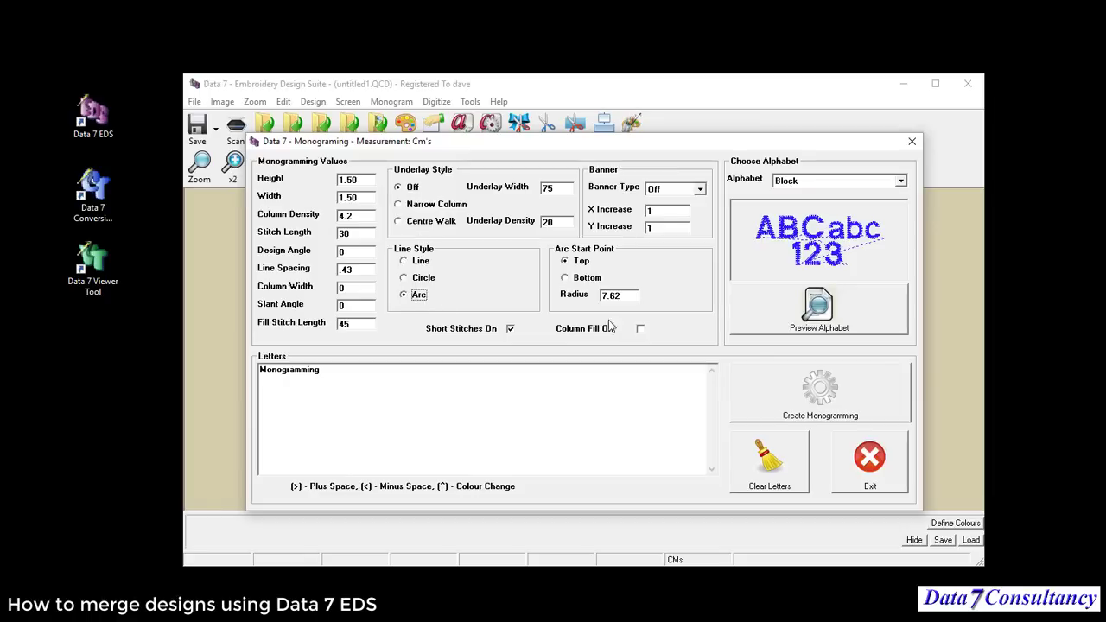
{"action": "left_click", "coordinate": [821, 389]}
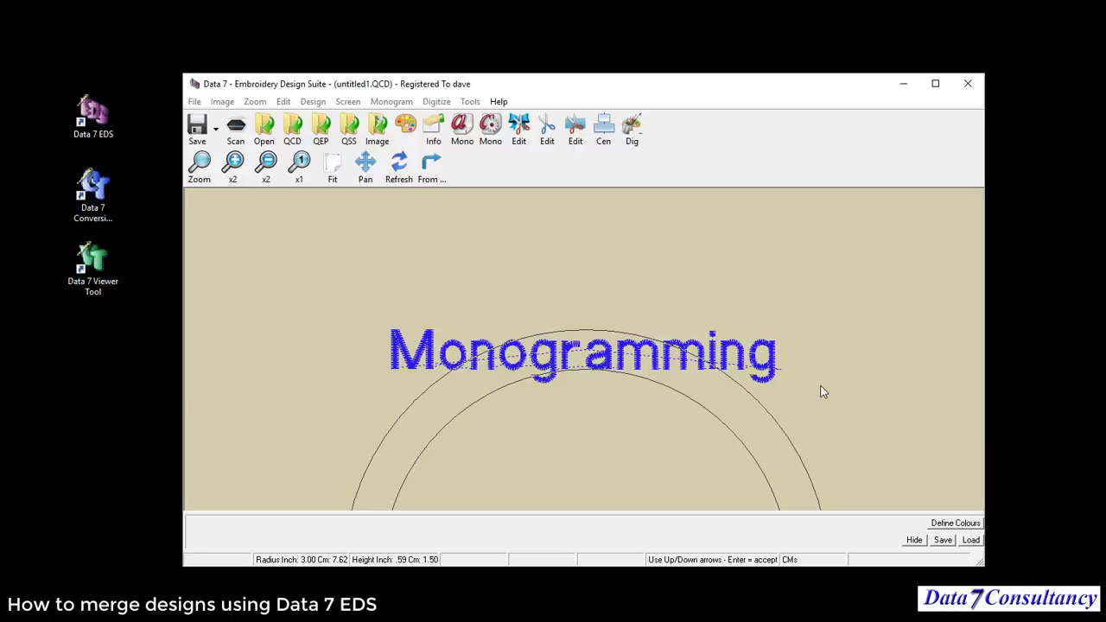
{"action": "key", "text": "Up"}
{"action": "key", "text": "Up"}
{"action": "key", "text": "Up"}
{"action": "key", "text": "Up"}
{"action": "key", "text": "Up"}
{"action": "key", "text": "Up"}
{"action": "key", "text": "Up"}
{"action": "key", "text": "Up"}
{"action": "key", "text": "Up"}
{"action": "key", "text": "Up"}
{"action": "key", "text": "Up"}
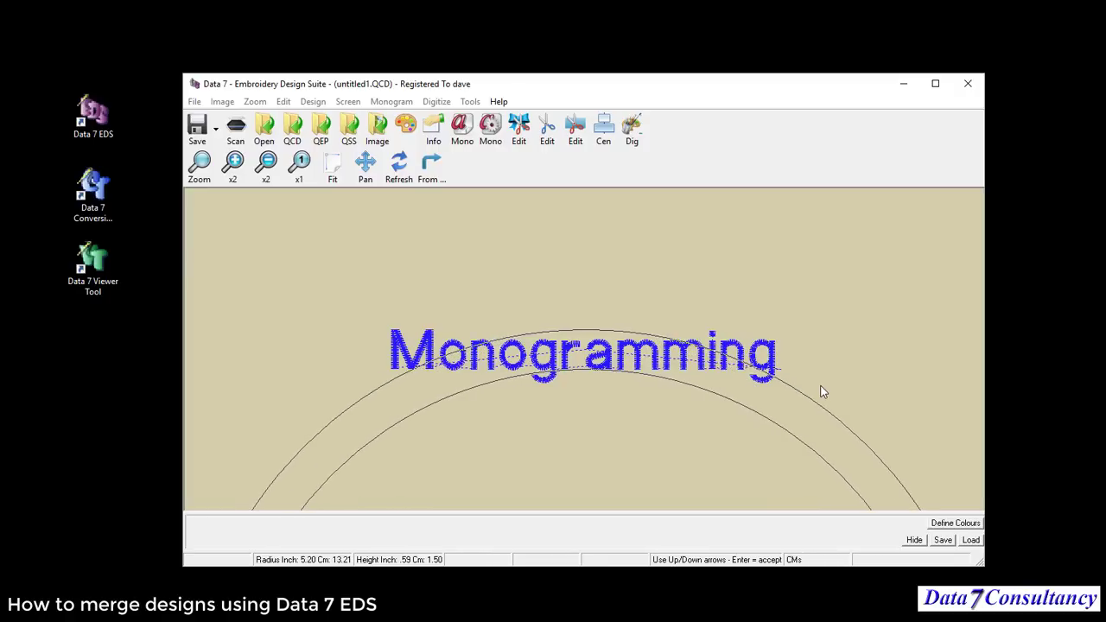
{"action": "key", "text": "Up"}
{"action": "key", "text": "Up"}
{"action": "key", "text": "Up"}
{"action": "key", "text": "Up"}
{"action": "key", "text": "Up"}
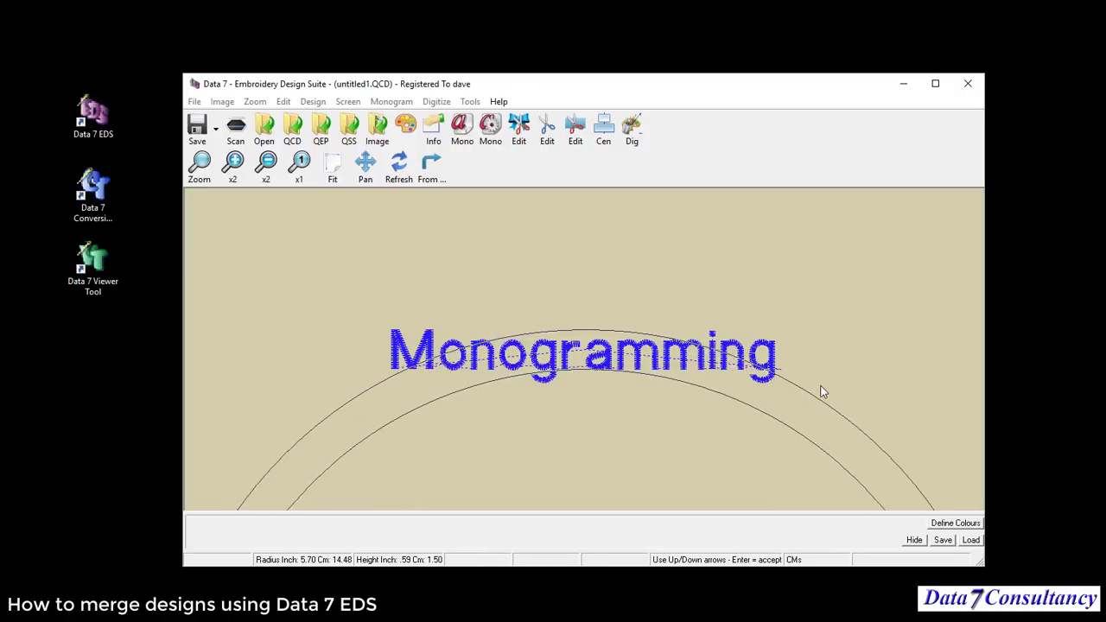
{"action": "key", "text": "Up"}
{"action": "key", "text": "Up"}
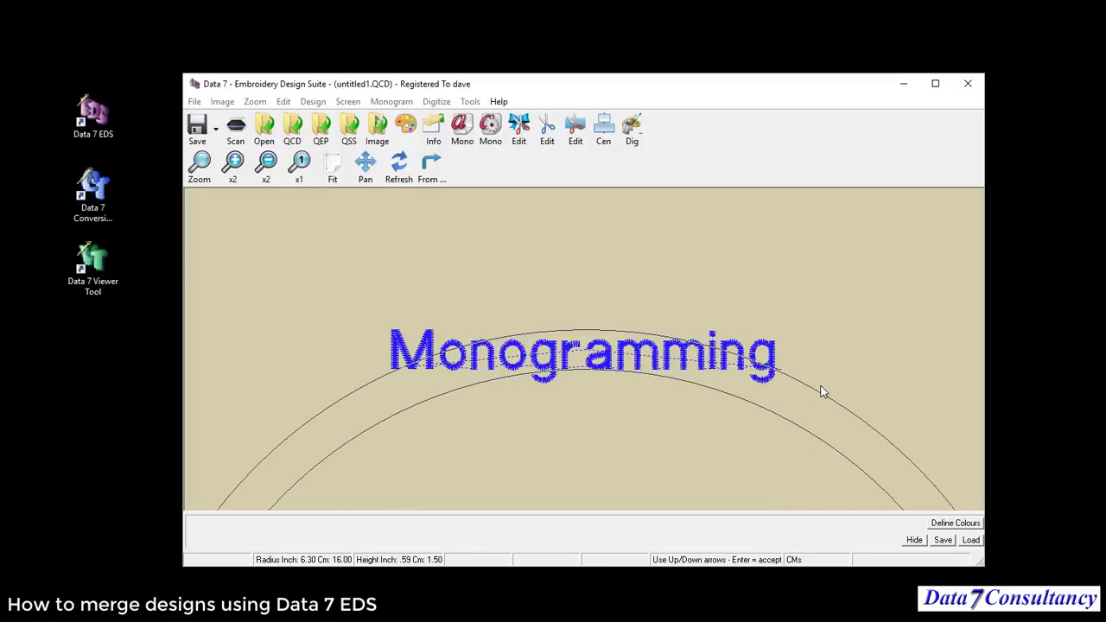
{"action": "key", "text": "Return"}
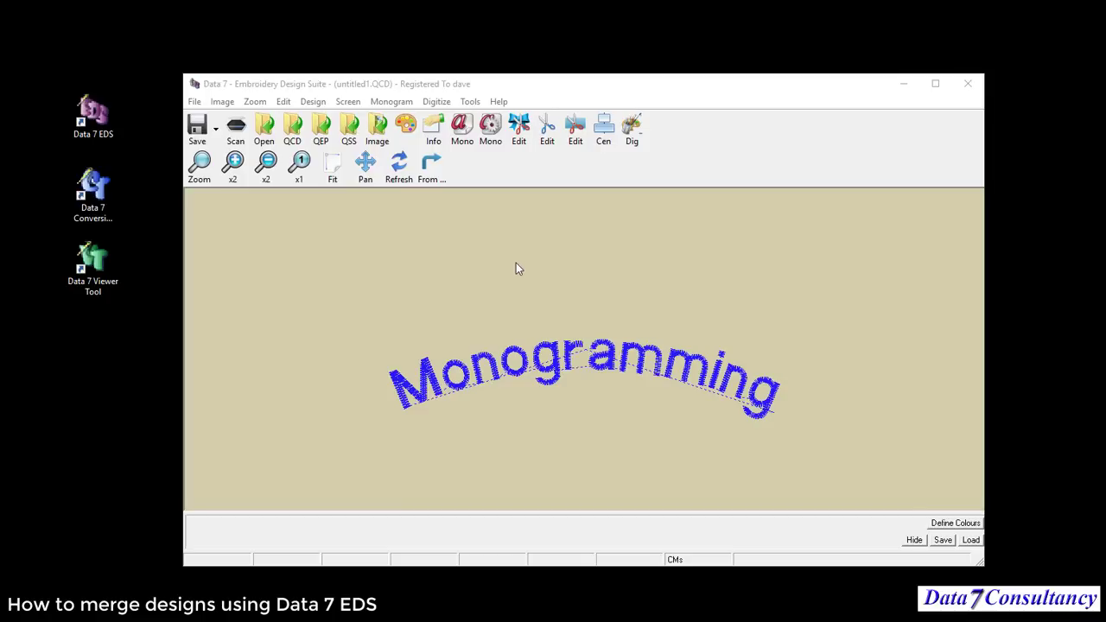
Save the arched lettering in expanded format, overwriting MONOGRAMMING.QEP
{"action": "right_click", "coordinate": [540, 320]}
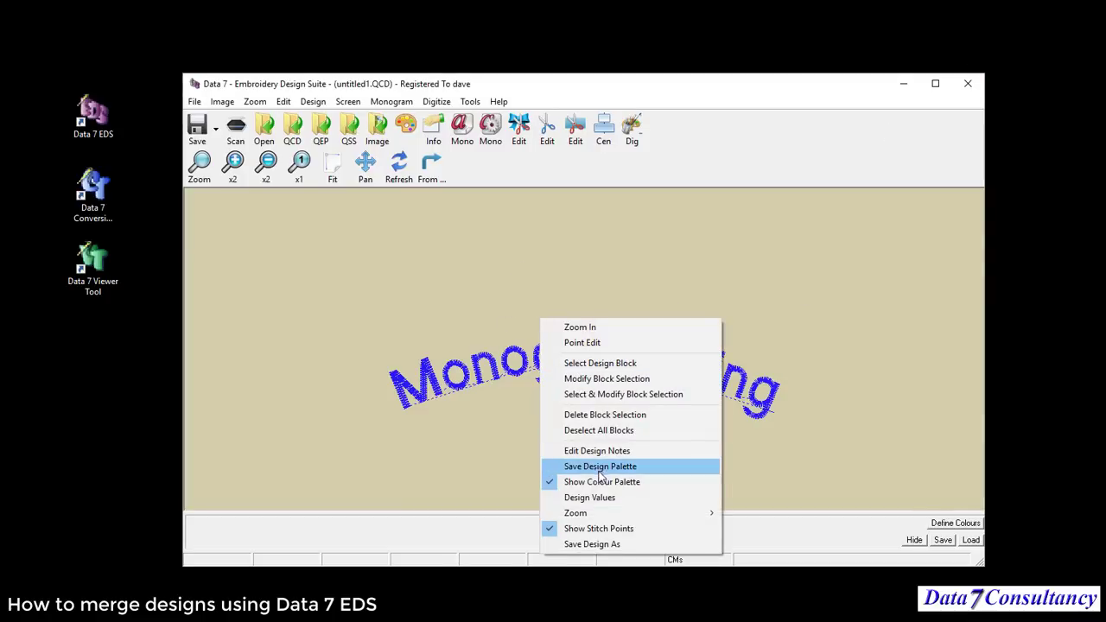
{"action": "left_click", "coordinate": [194, 101]}
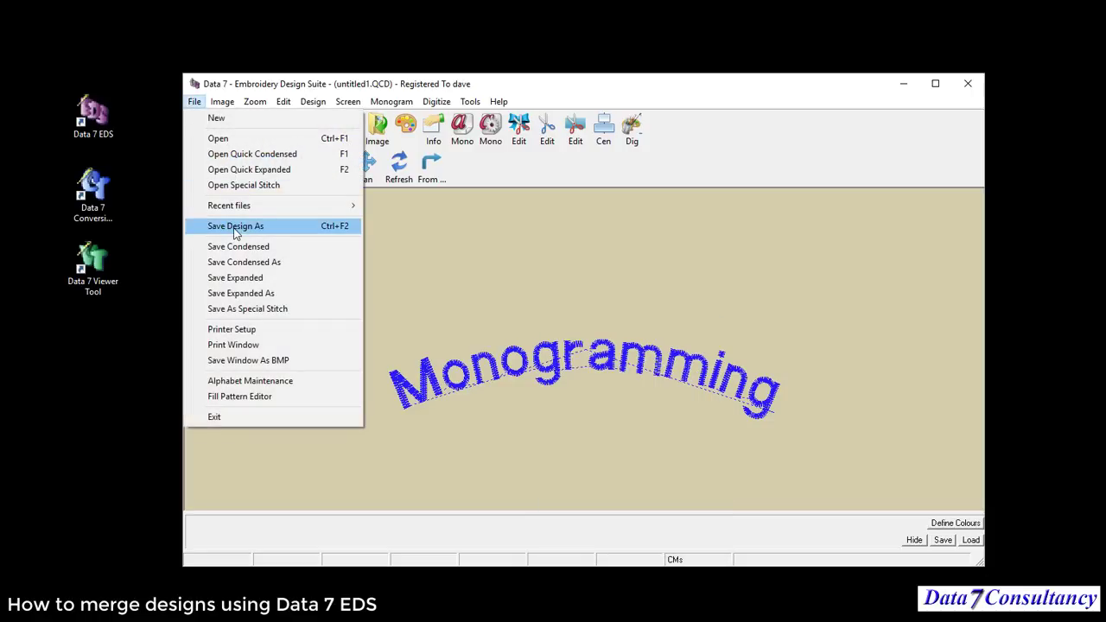
{"action": "left_click", "coordinate": [268, 294]}
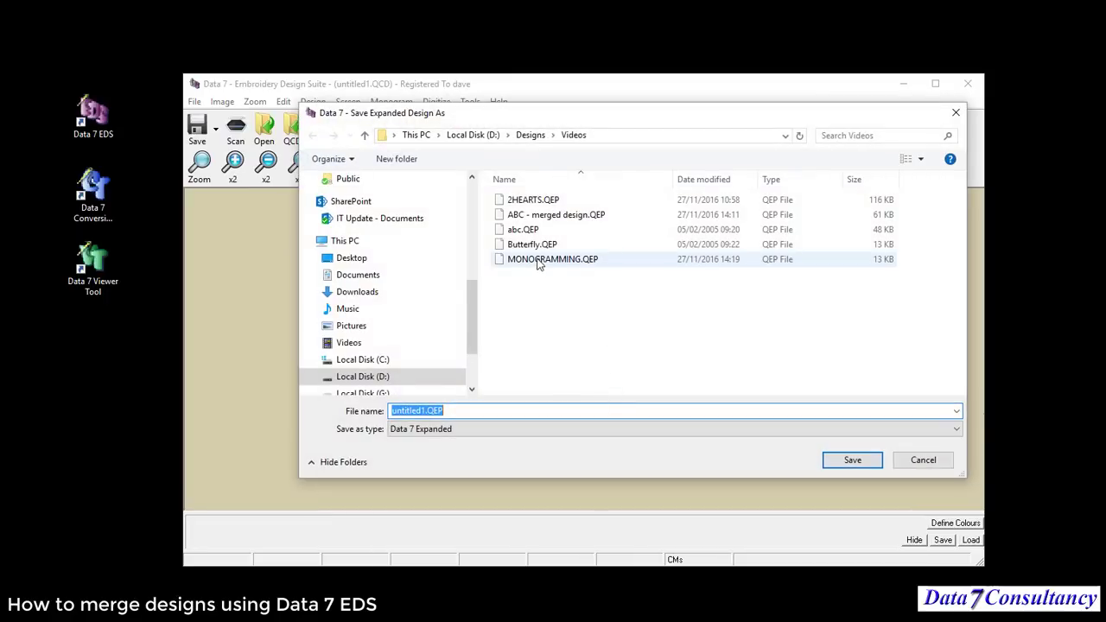
{"action": "left_click", "coordinate": [547, 260]}
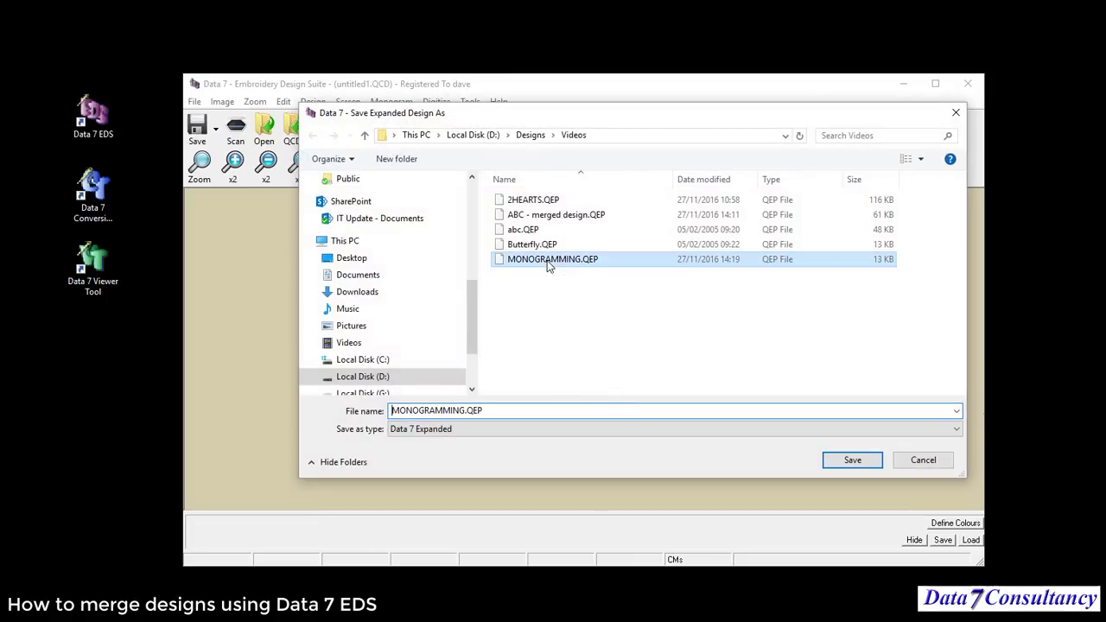
{"action": "left_click", "coordinate": [839, 412]}
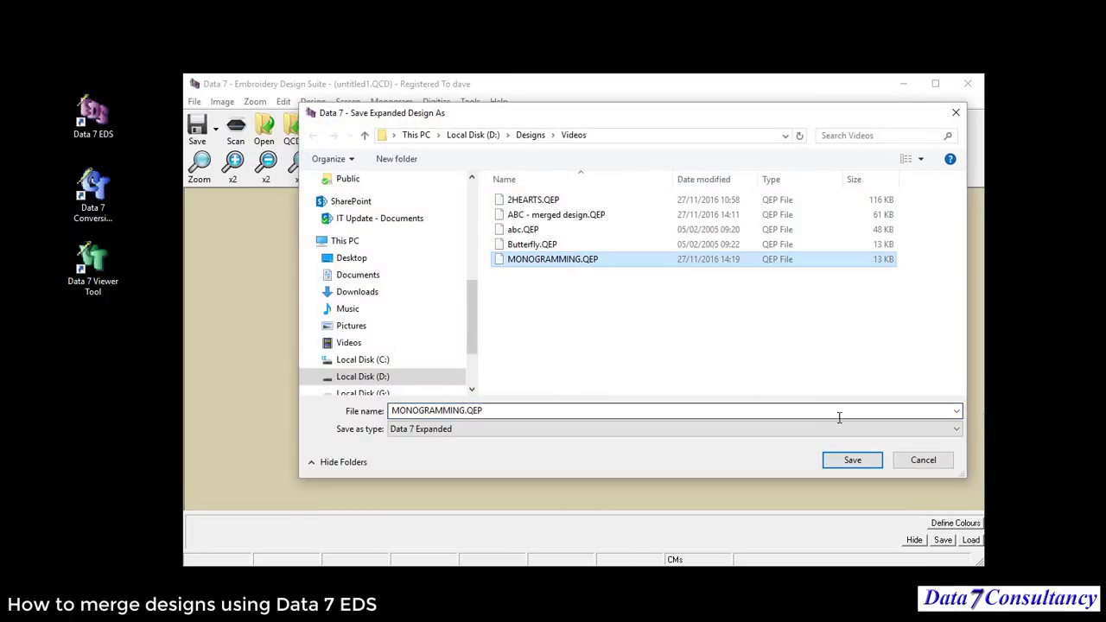
{"action": "left_click", "coordinate": [852, 462]}
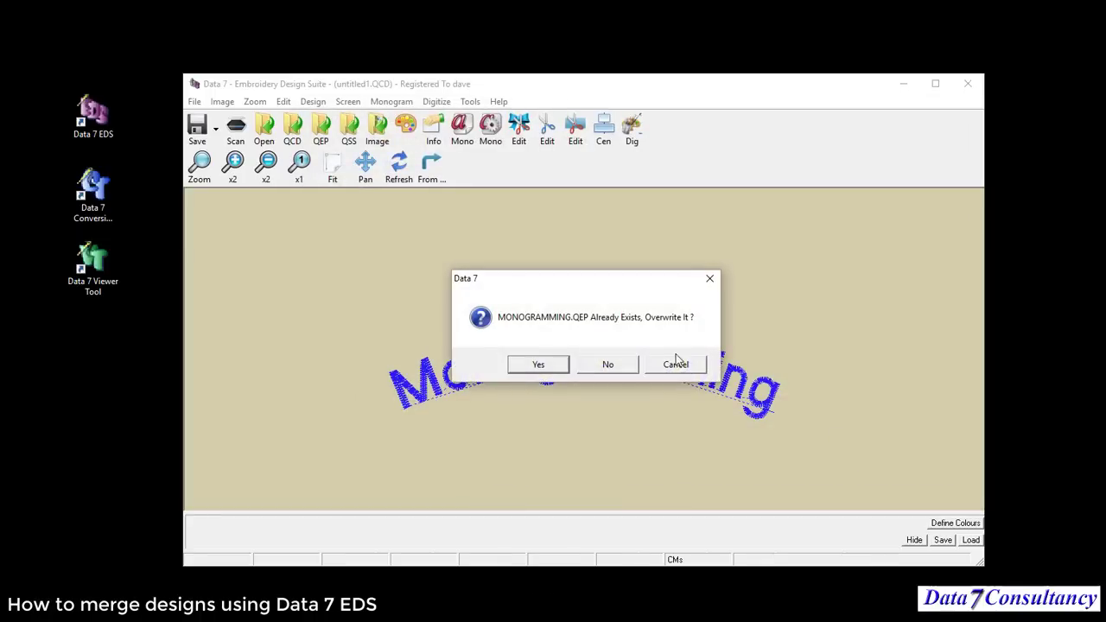
{"action": "left_click", "coordinate": [538, 365]}
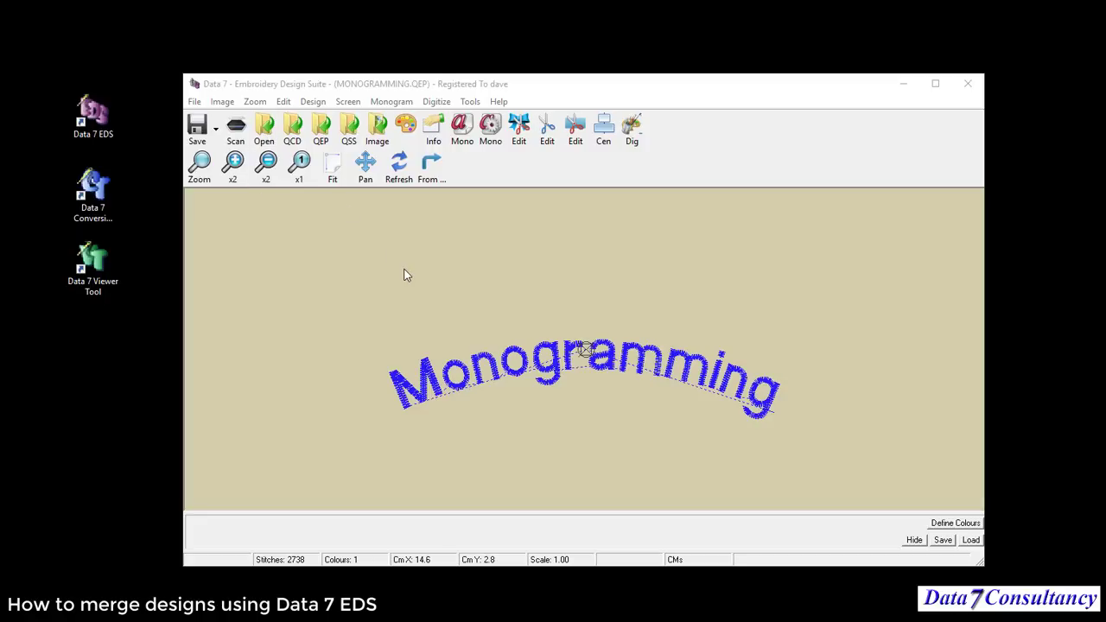
Refresh the view, then merge abc.QEP via Edit > Merge A Design > At End
{"action": "left_click", "coordinate": [399, 166]}
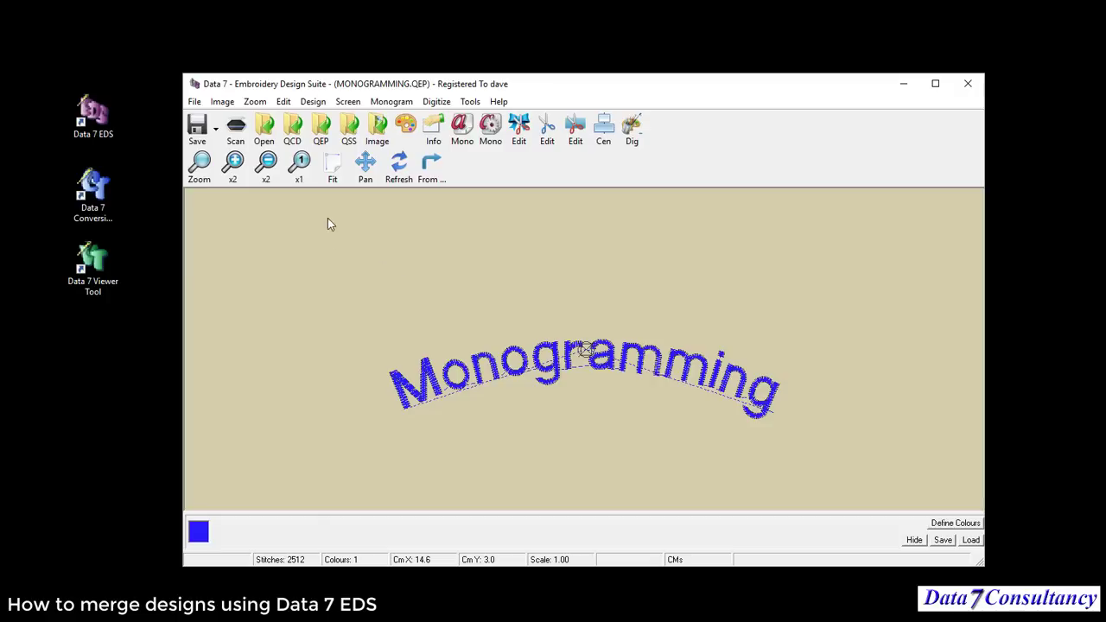
{"action": "left_click", "coordinate": [284, 101]}
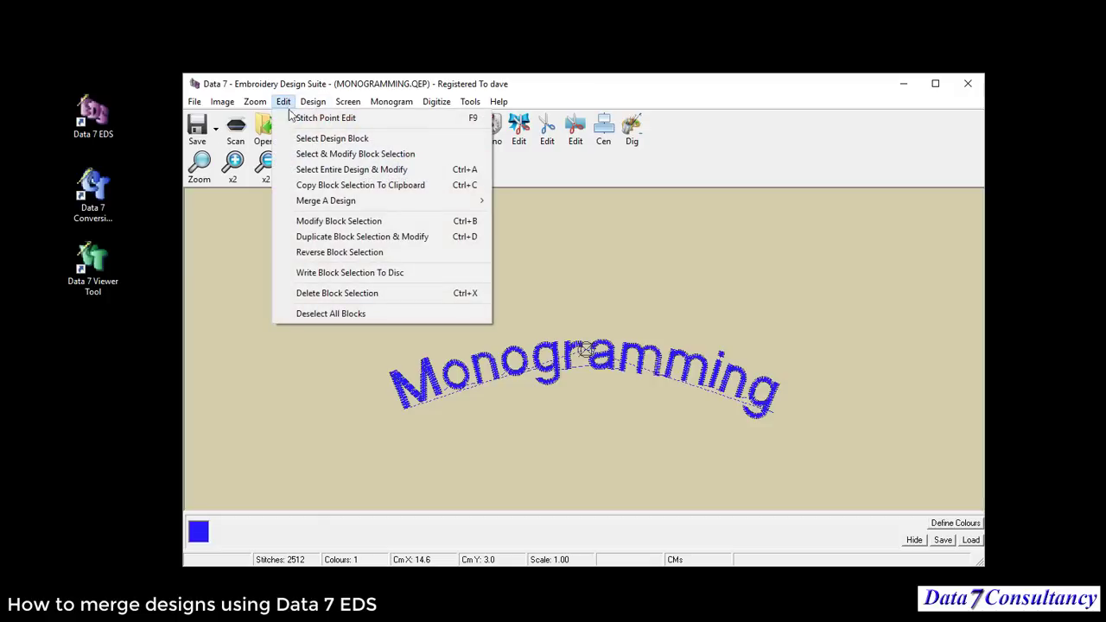
{"action": "mouse_move", "coordinate": [326, 202]}
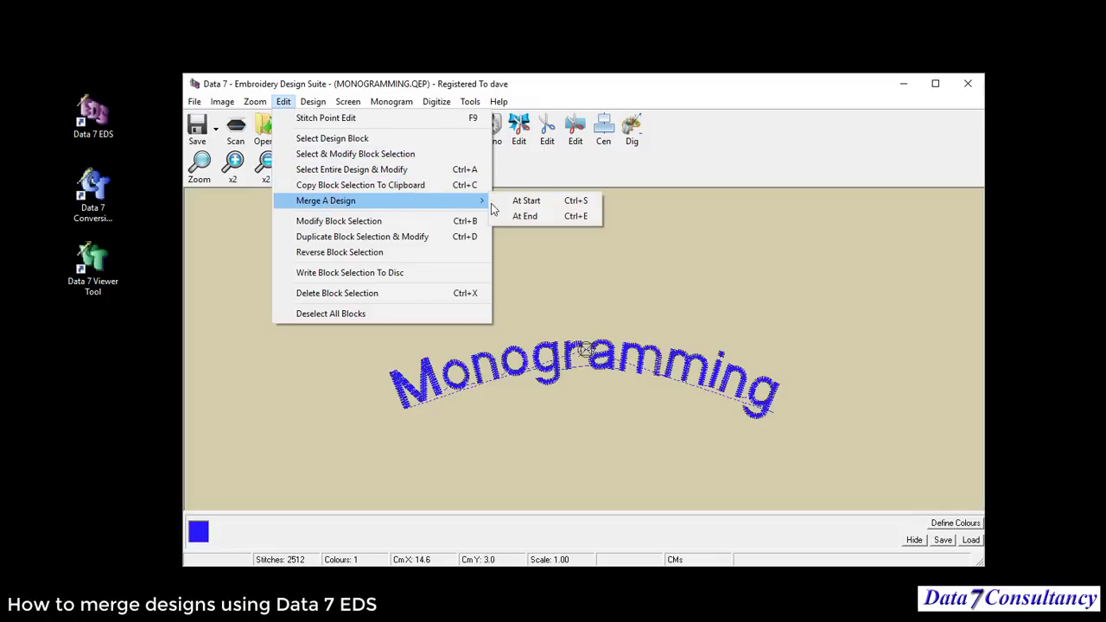
{"action": "left_click", "coordinate": [558, 218]}
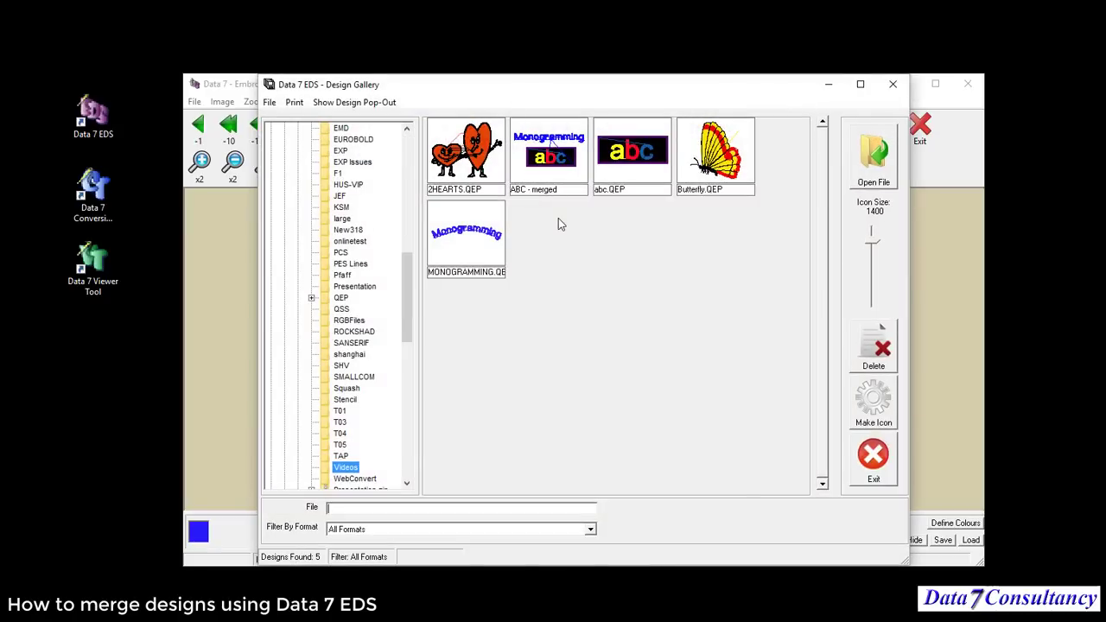
{"action": "left_click", "coordinate": [636, 155]}
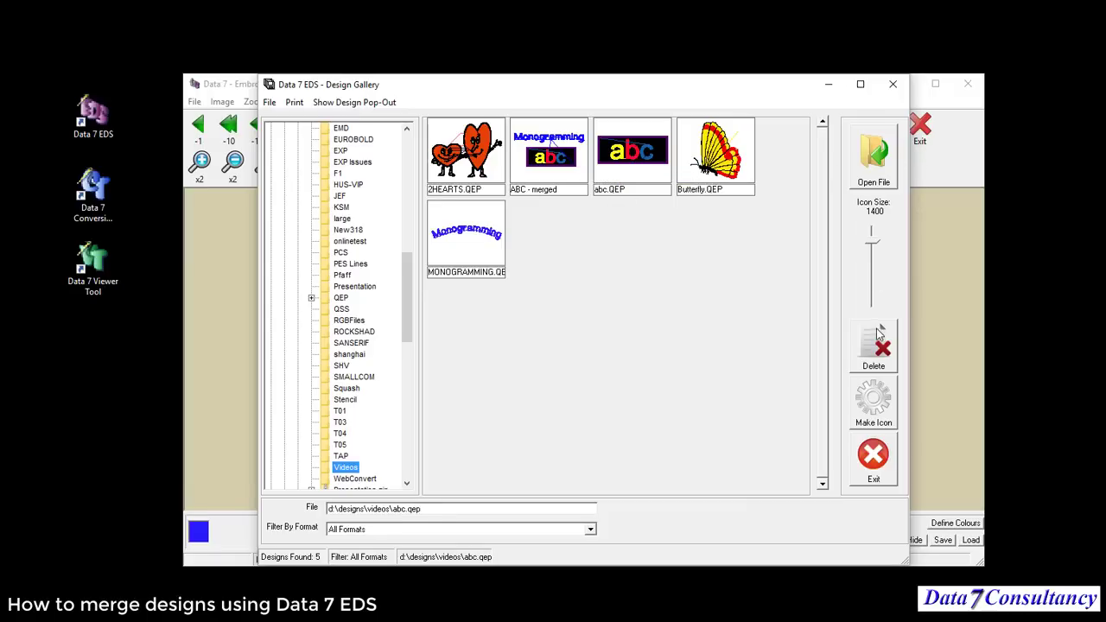
{"action": "left_click", "coordinate": [873, 160]}
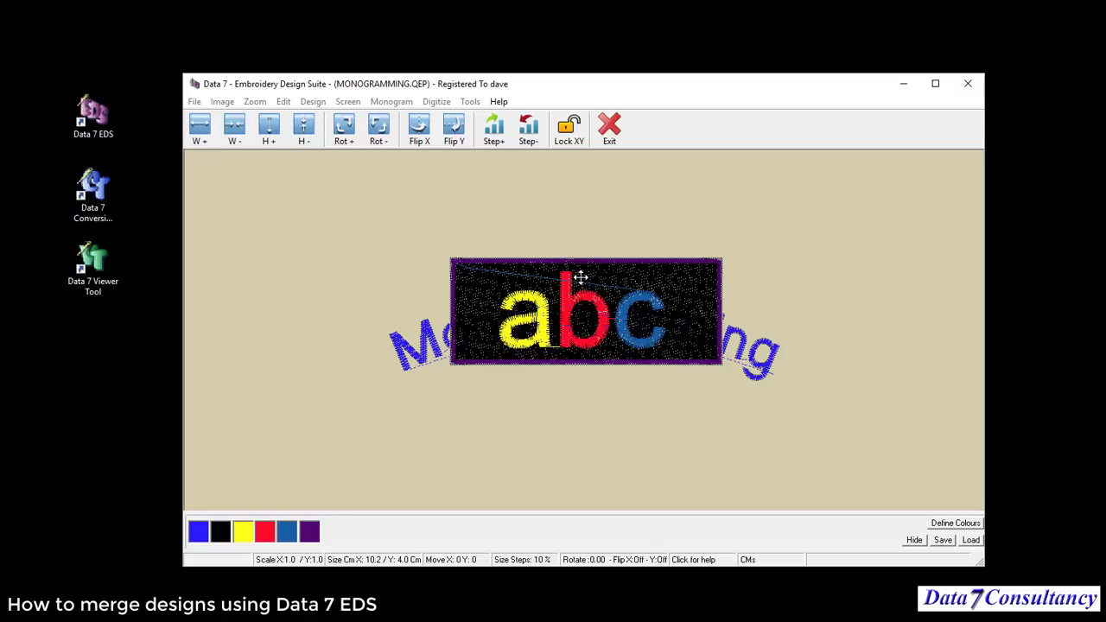
Drag the abc patch down beneath the arched Monogramming text, fine-tune it with the arrow keys, and place it
{"action": "left_click_drag", "start_coordinate": [580, 276], "coordinate": [578, 389]}
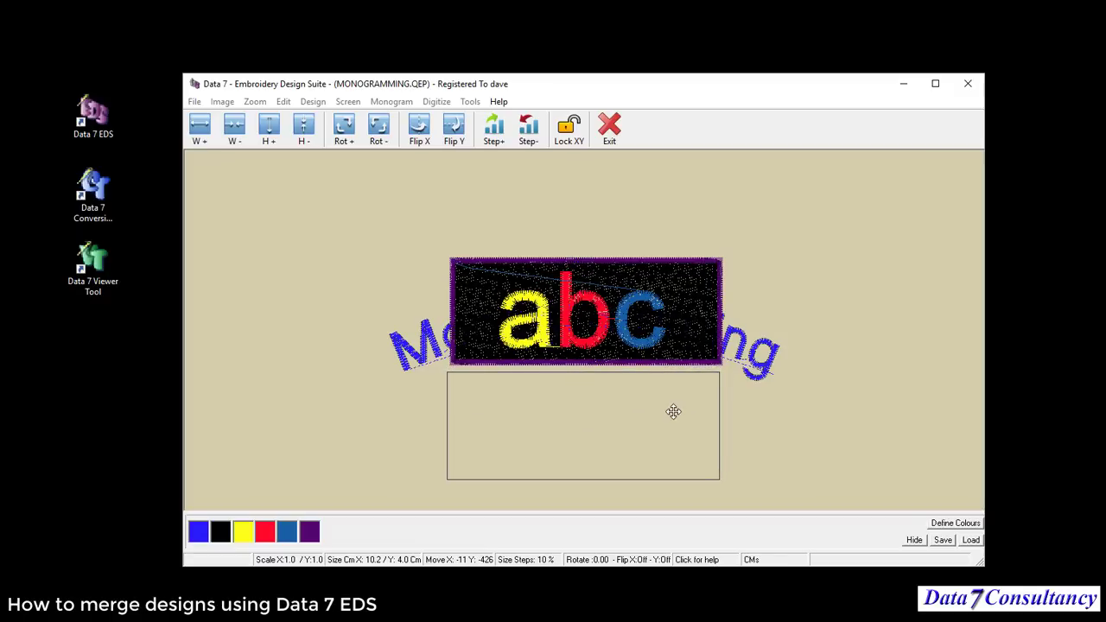
{"action": "key", "text": "Right"}
{"action": "key", "text": "Right"}
{"action": "key", "text": "Right"}
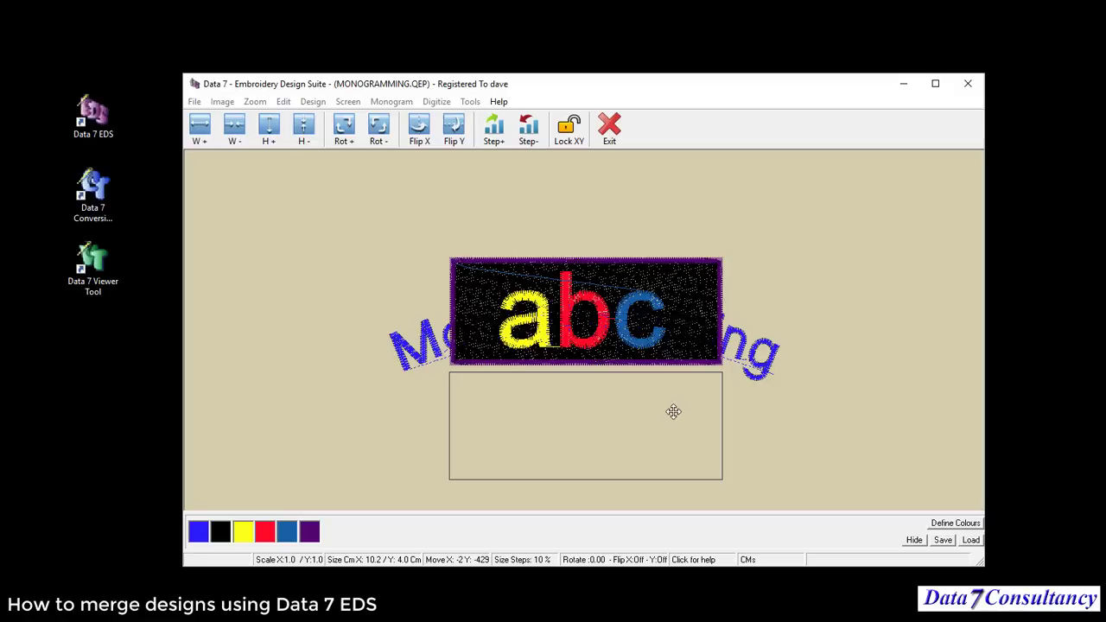
{"action": "key", "text": "Down"}
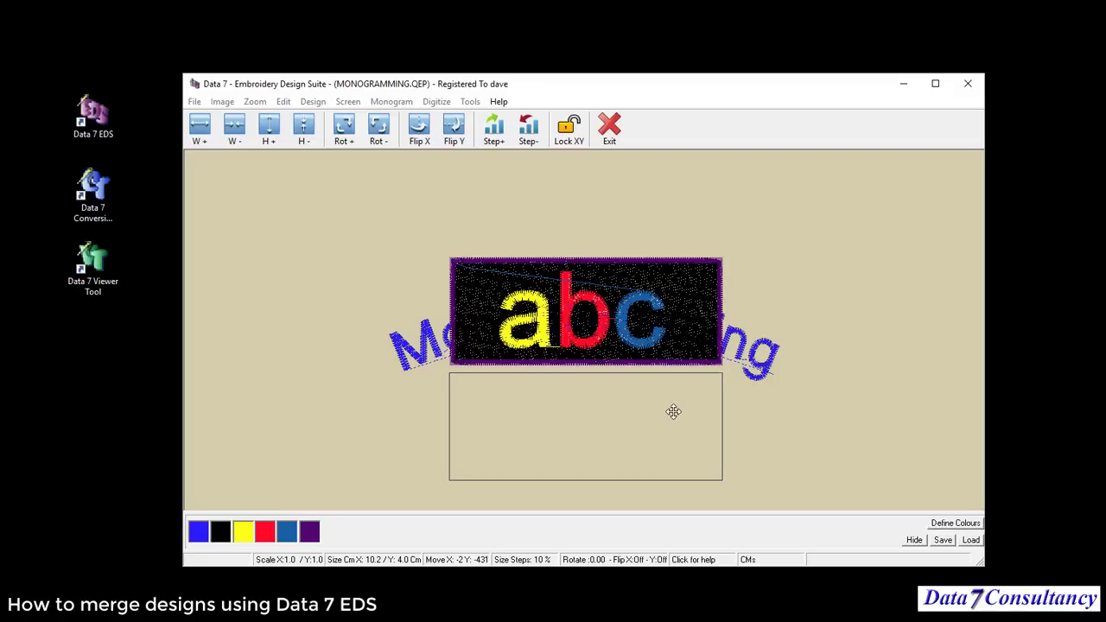
{"action": "key", "text": "Left"}
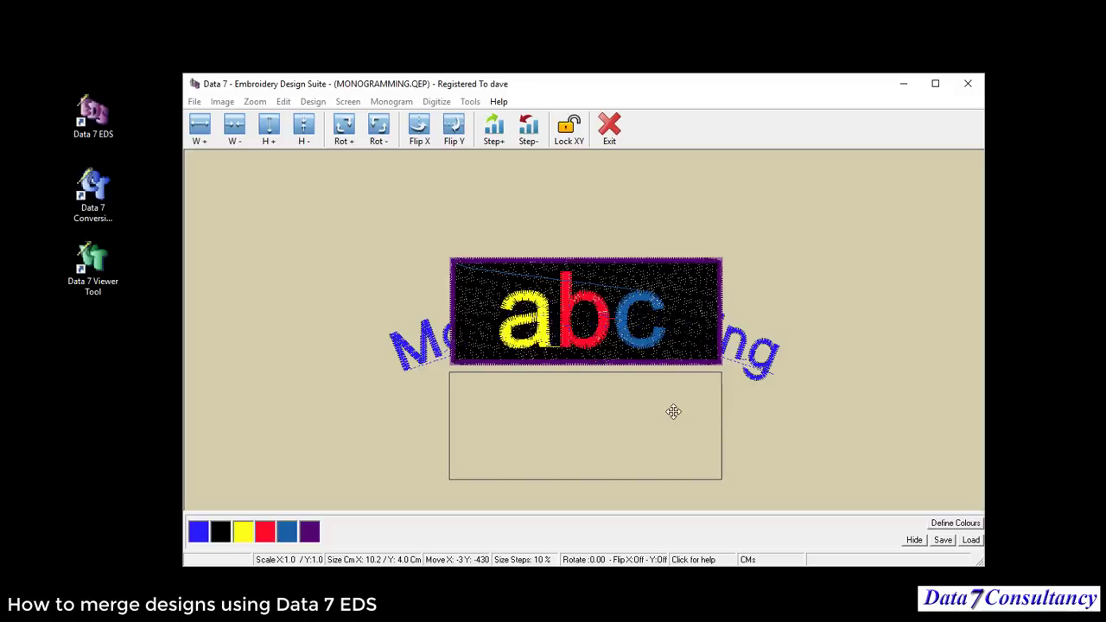
{"action": "left_click", "coordinate": [673, 411]}
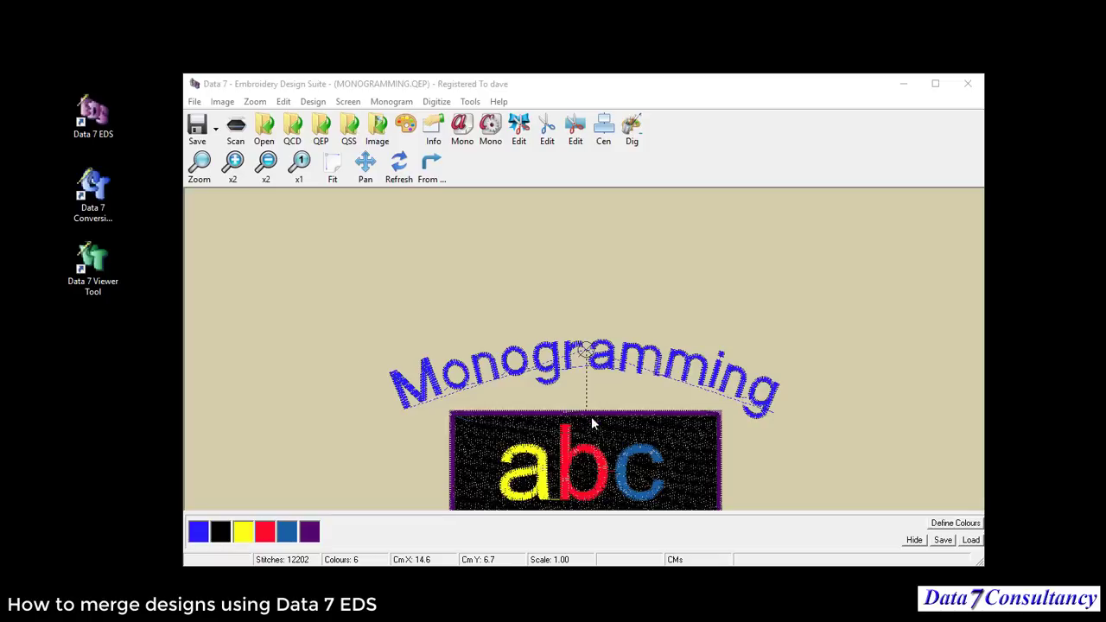
Centre the merged Monogramming and abc design with the Cen button so it fills the work area
{"action": "left_click", "coordinate": [603, 130]}
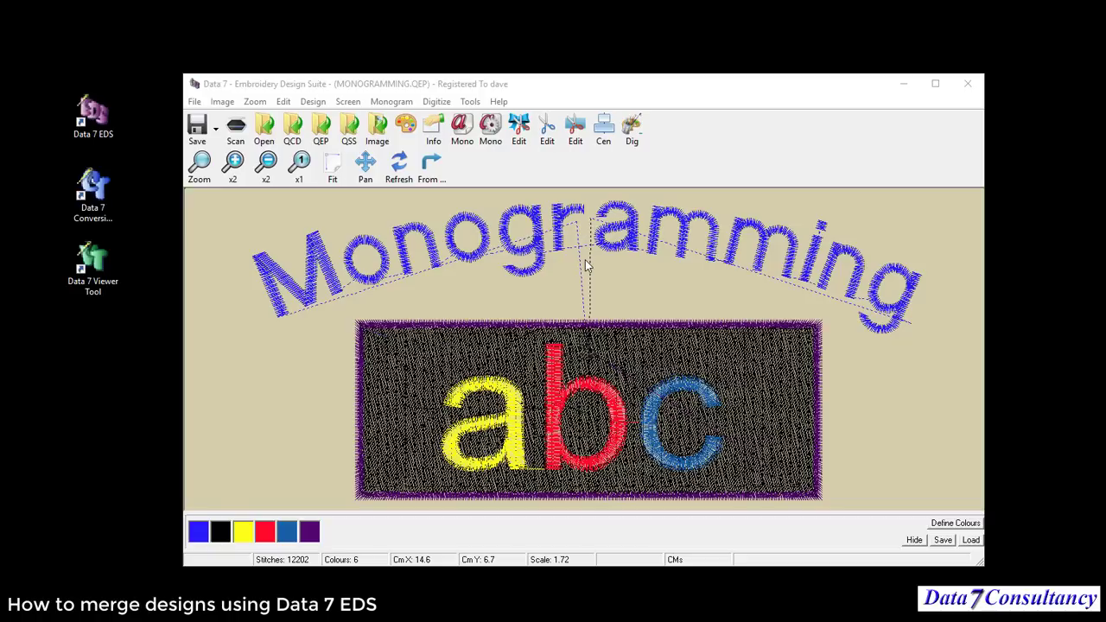
Choose Save Design As from the canvas menu and set the format to Viking Husqvarna (HUS)
{"action": "right_click", "coordinate": [615, 279]}
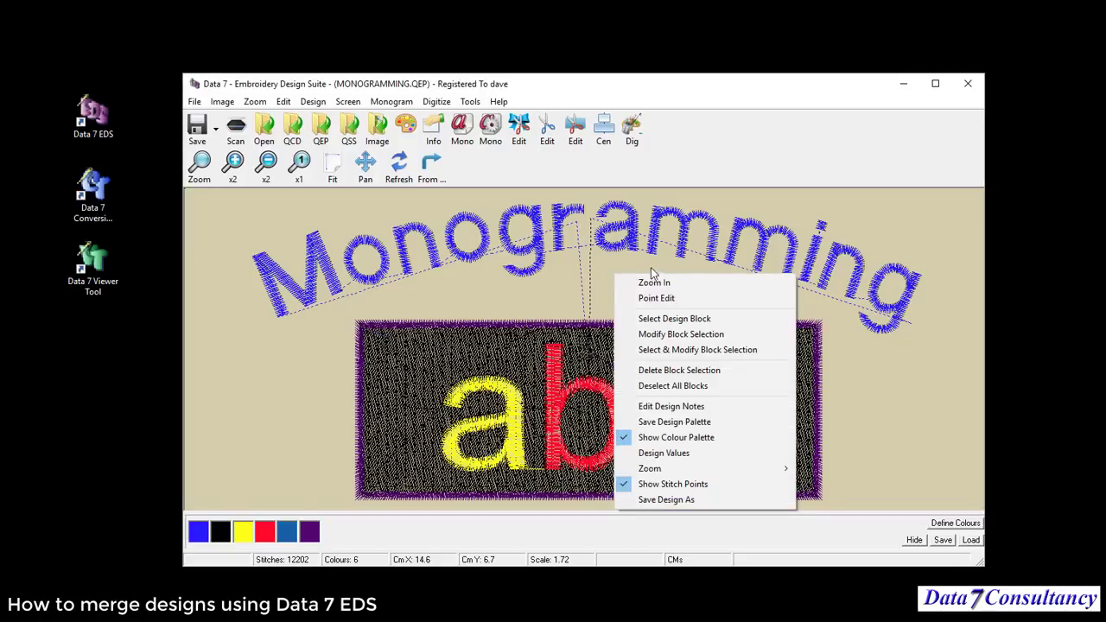
{"action": "left_click", "coordinate": [572, 297]}
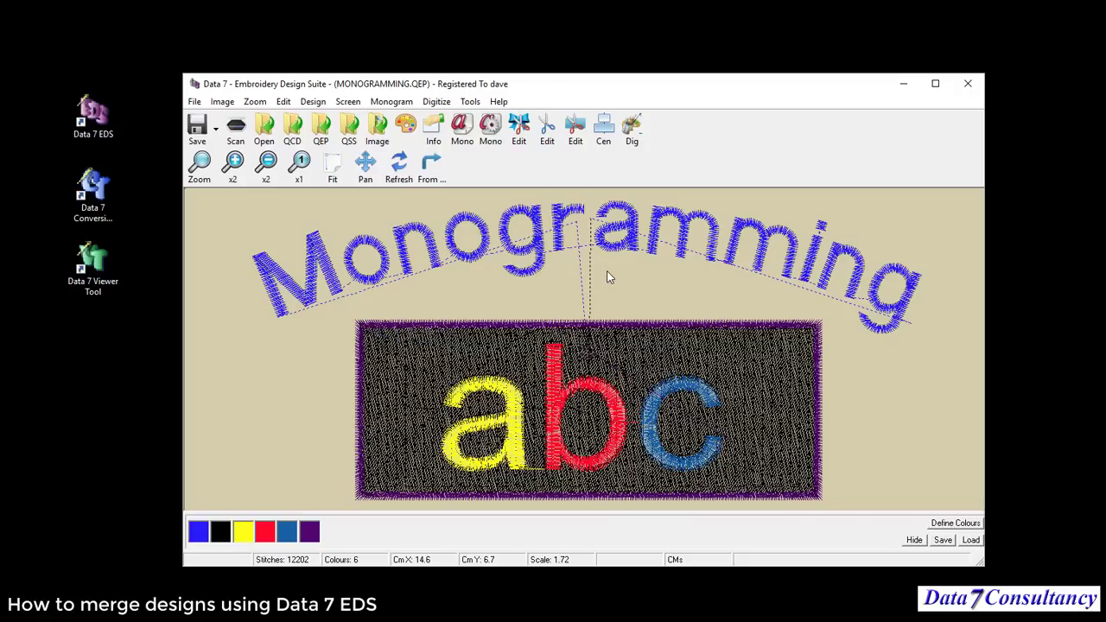
{"action": "right_click", "coordinate": [607, 271]}
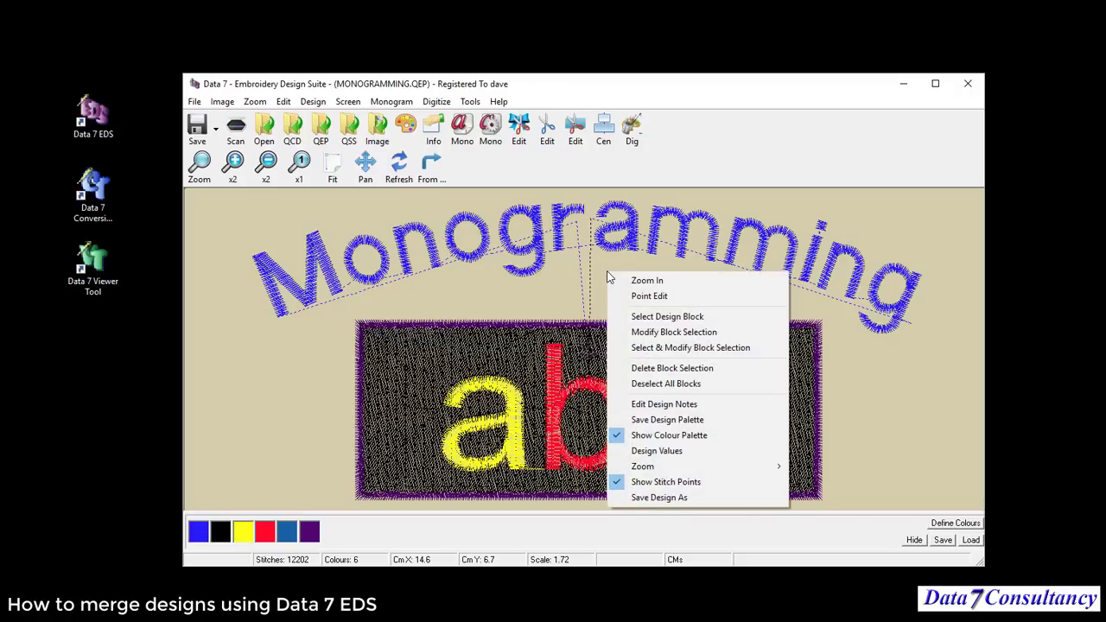
{"action": "left_click", "coordinate": [671, 499]}
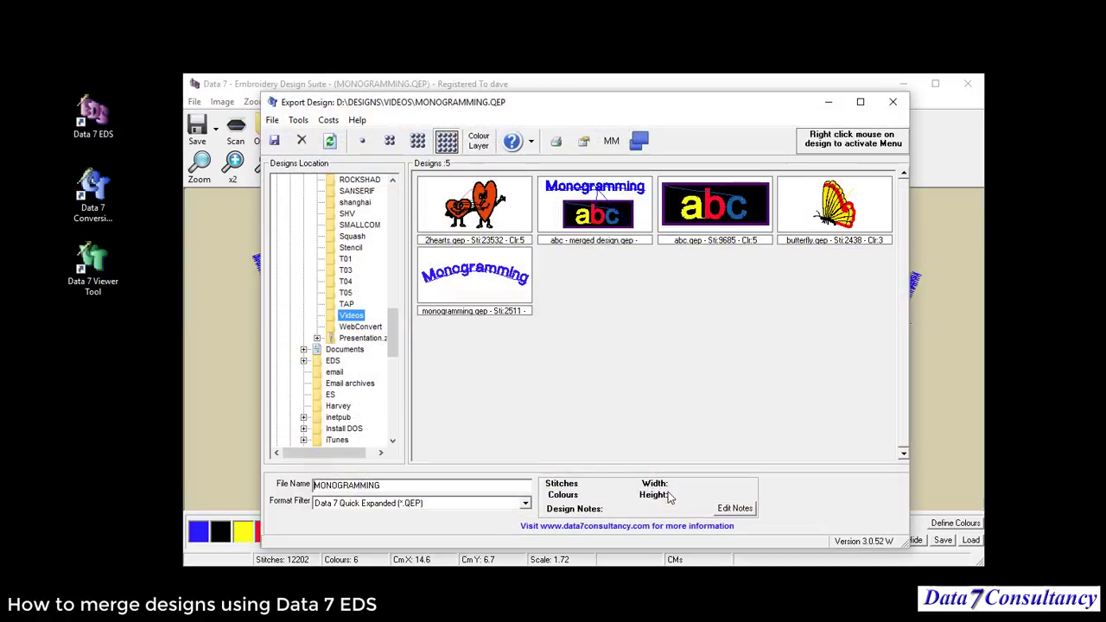
{"action": "left_click", "coordinate": [526, 503]}
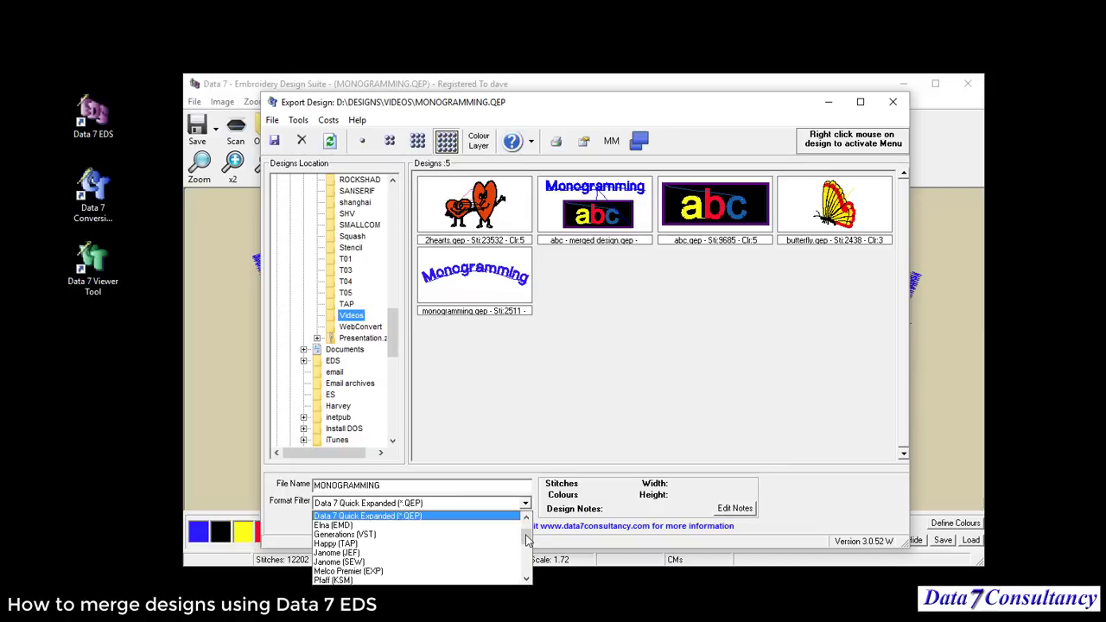
{"action": "left_click_drag", "start_coordinate": [526, 540], "coordinate": [527, 566]}
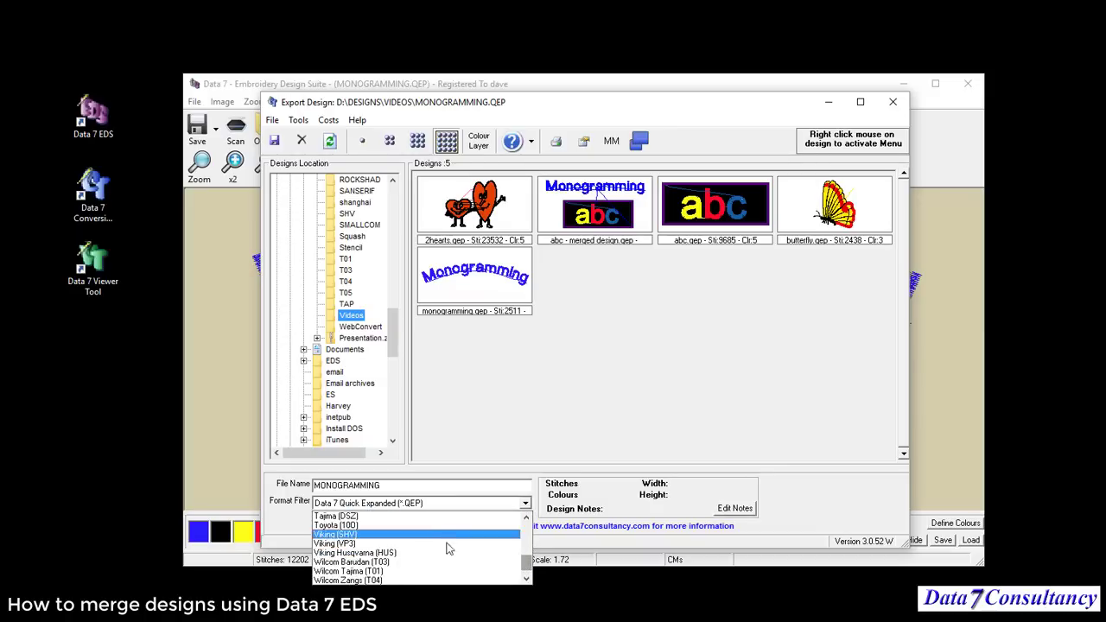
{"action": "left_click", "coordinate": [396, 561]}
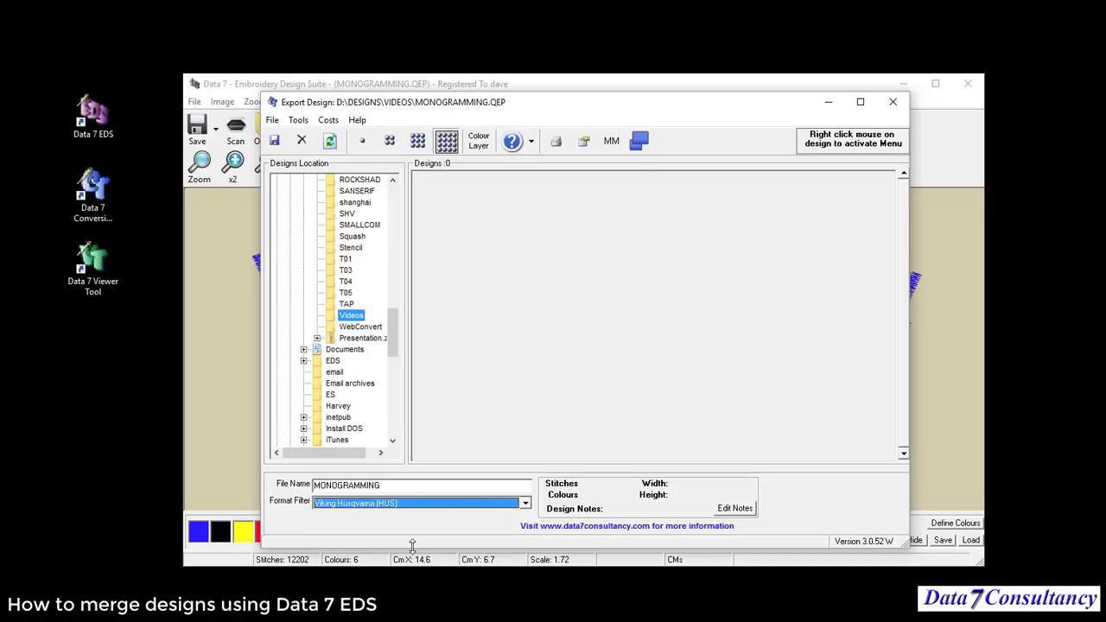
Name the file MONOGRAMMING+ABC, save it, and confirm the HUS stitch and size details
{"action": "left_click", "coordinate": [434, 488]}
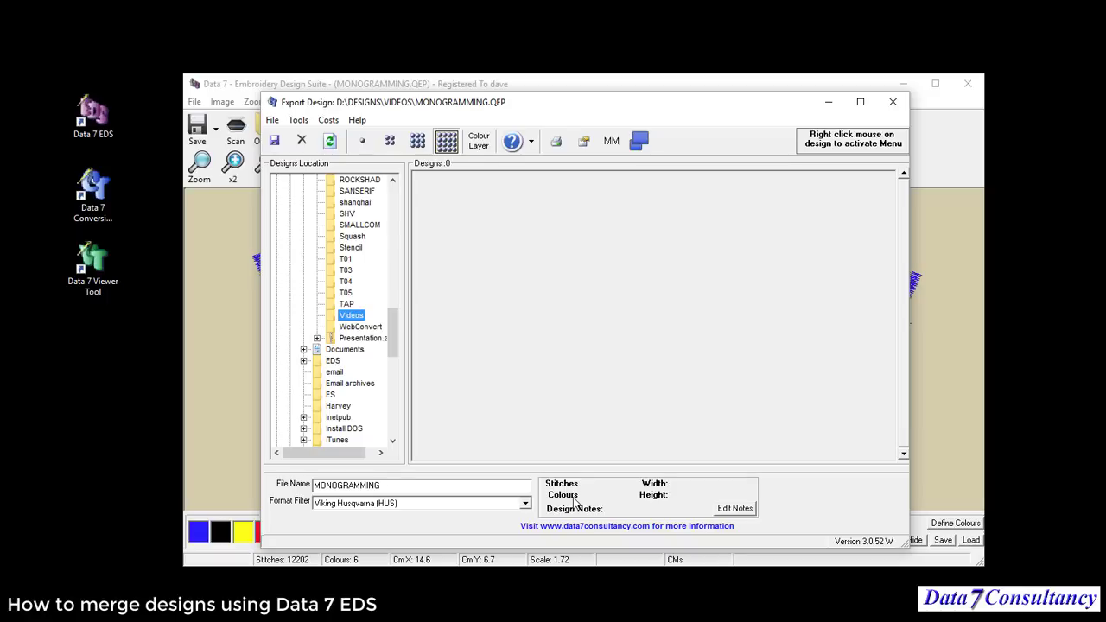
{"action": "type", "text": "+ABC"}
{"action": "left_click", "coordinate": [275, 142]}
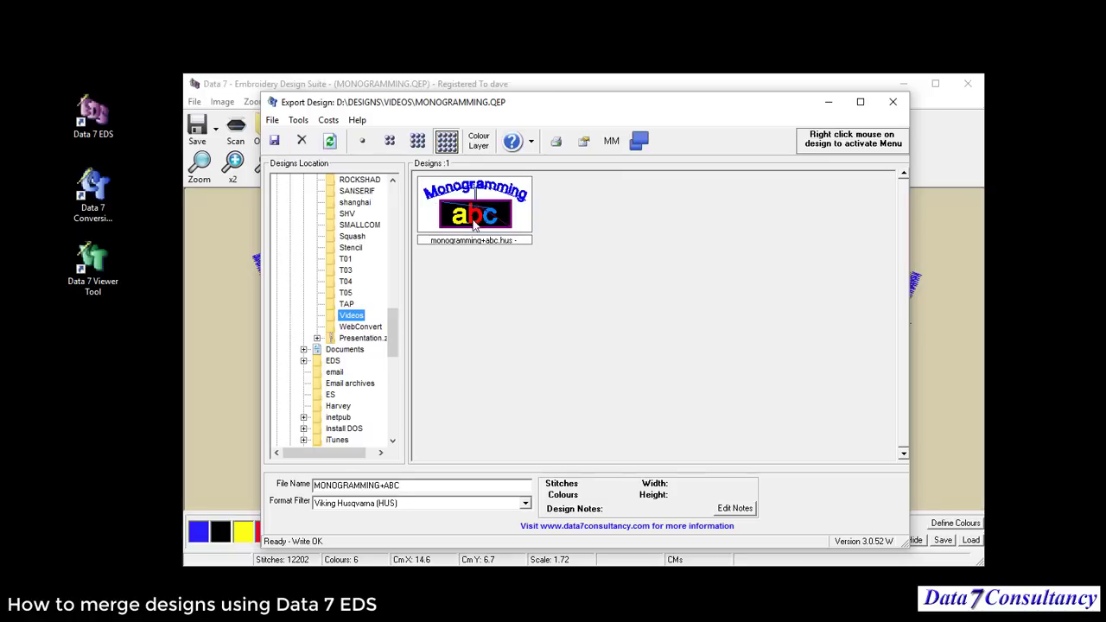
{"action": "mouse_move", "coordinate": [497, 227]}
{"action": "key", "text": "Return"}
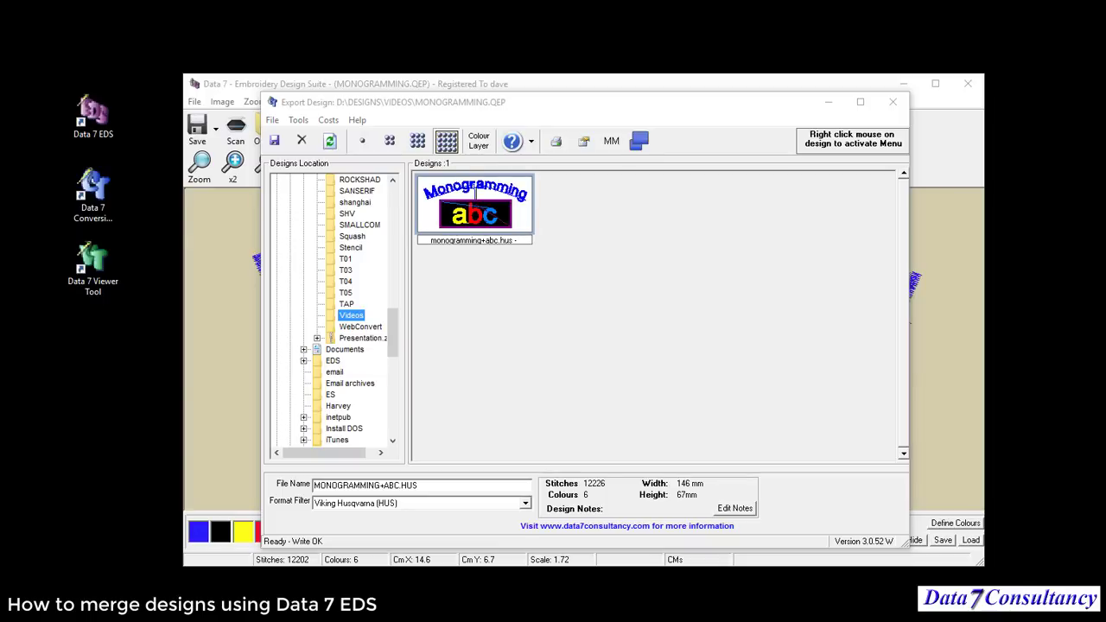